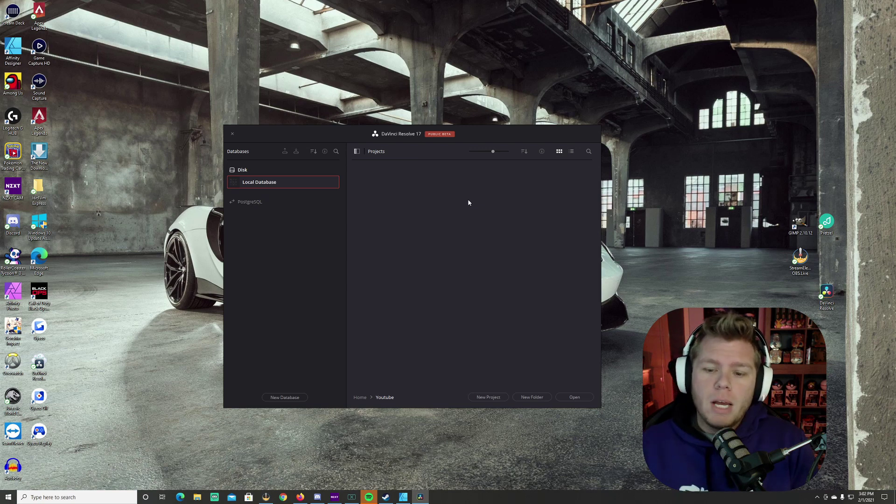
- Create a new project named 'Stroke' from the Project Manager
left_click(494, 400)
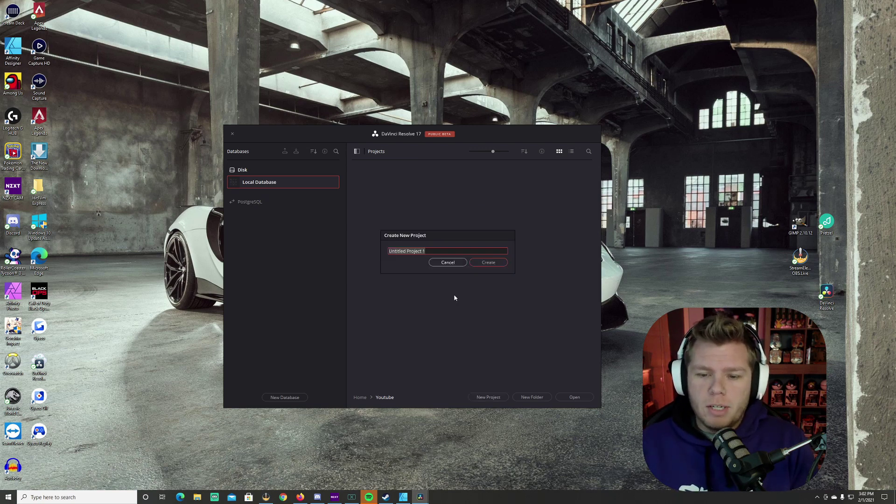
type("Strto")
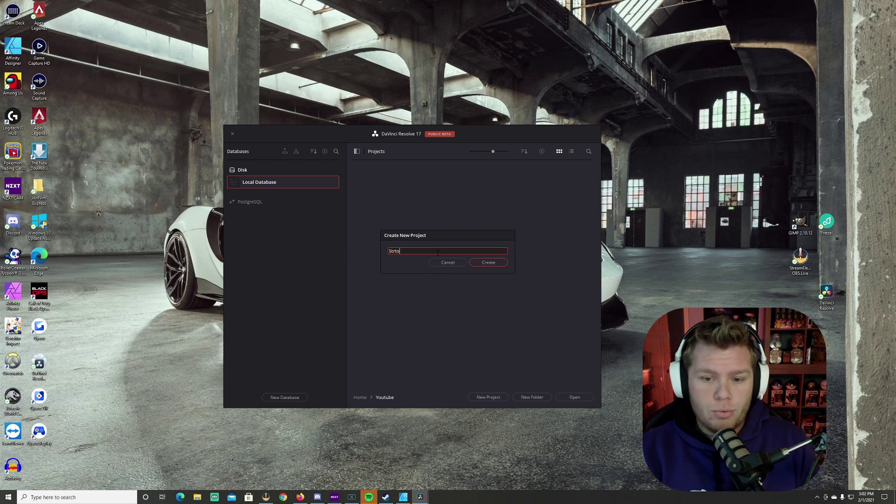
type("e")
key("Return")
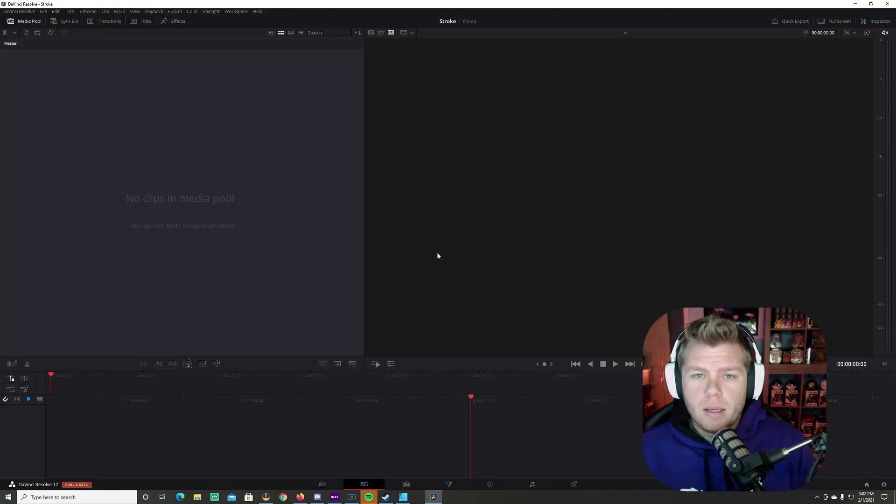
- On the Edit page, start a new Fusion composition from the Media Pool at 30 fps
left_click(408, 484)
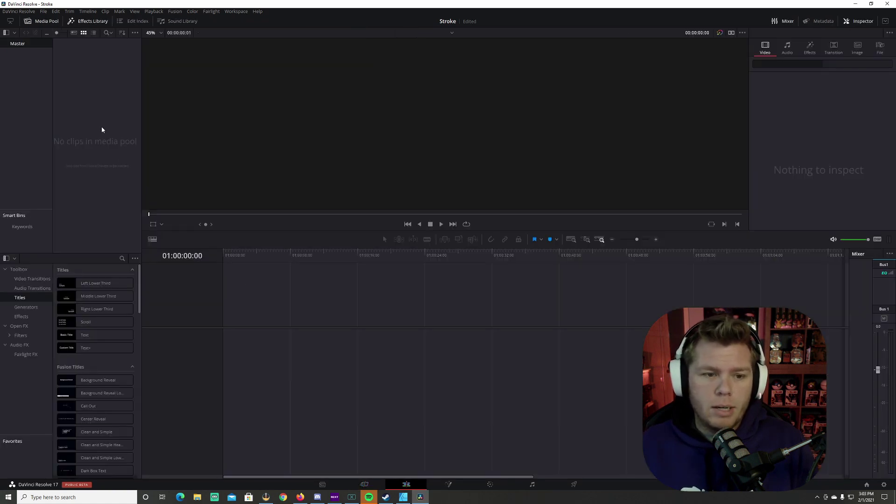
right_click(96, 134)
mouse_move(136, 139)
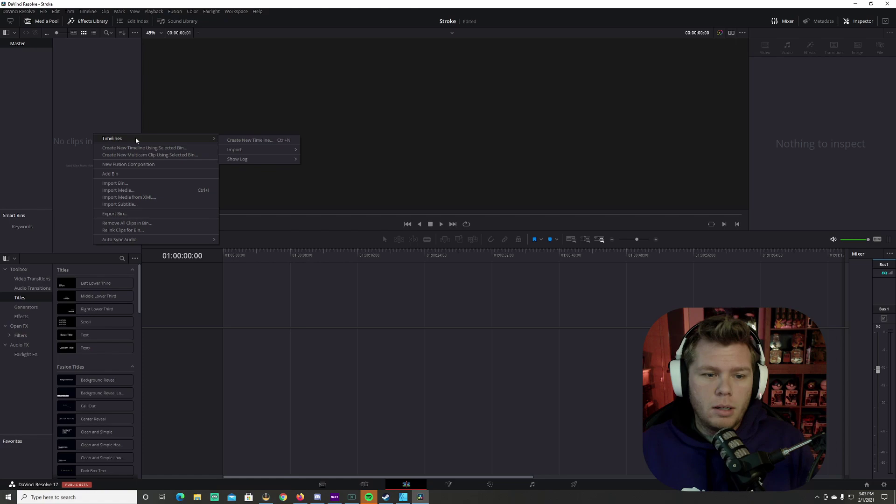
left_click(128, 164)
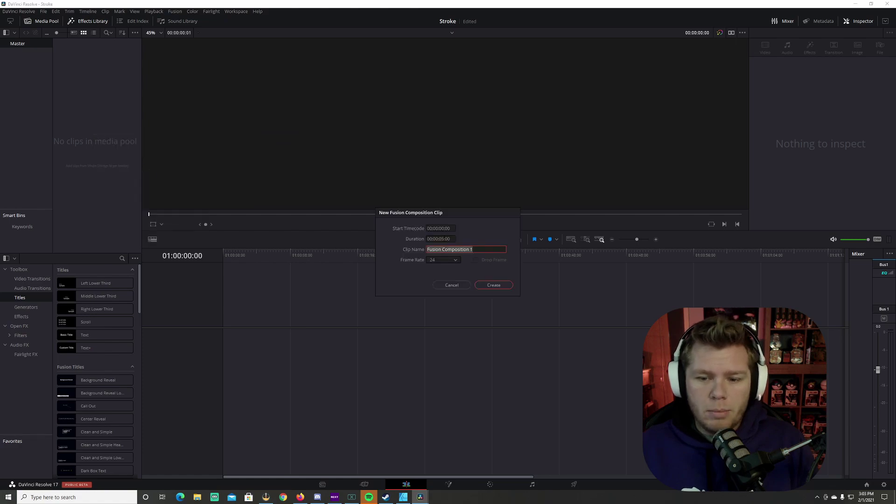
left_click(446, 260)
left_click(443, 315)
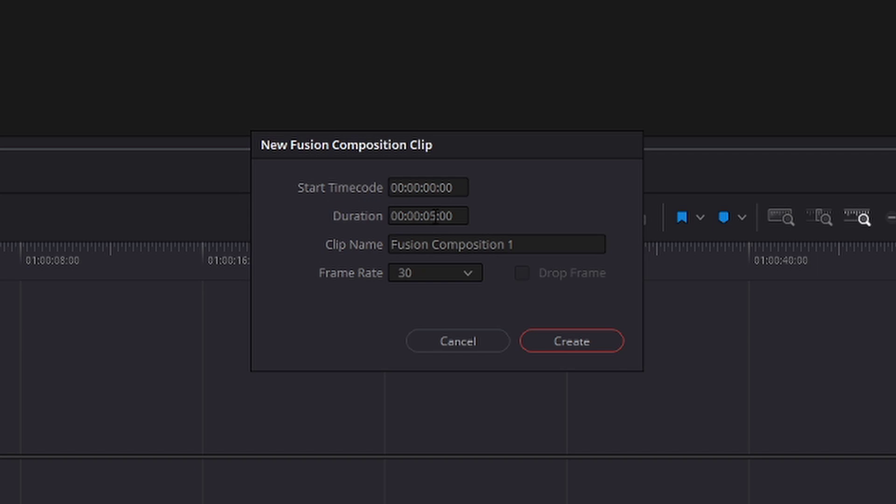
- Name the composition 'Stroke', create it, and drop it onto a new timeline
left_click(411, 244)
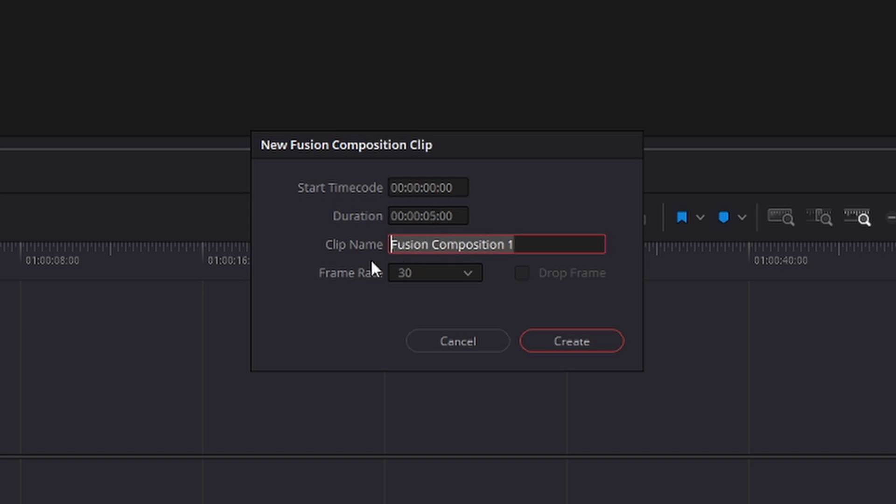
type("Stroke")
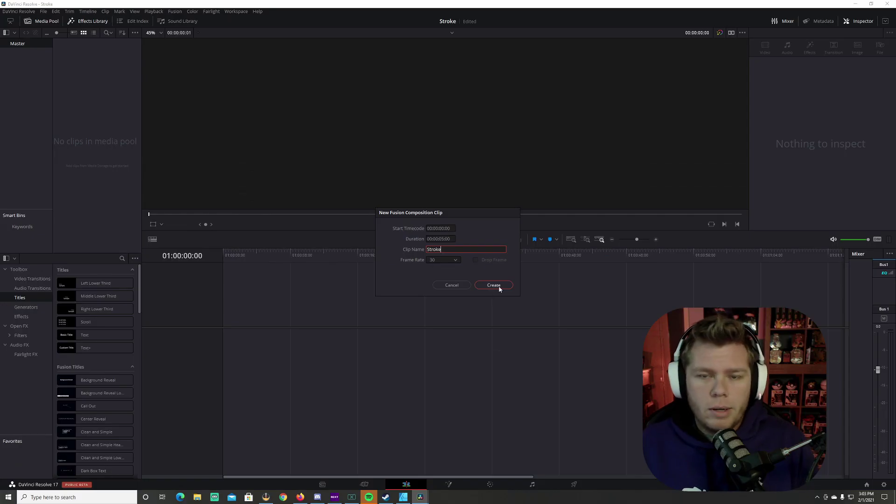
left_click(499, 287)
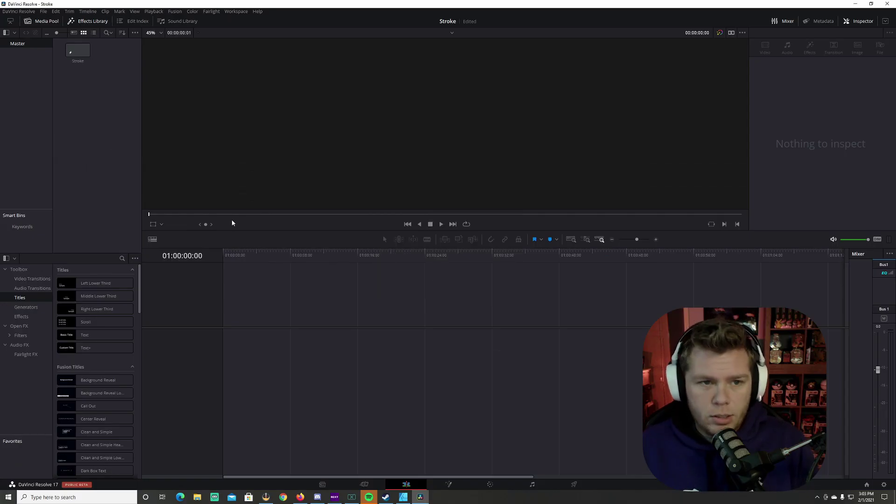
mouse_move(78, 50)
left_mouse_down()
mouse_move(246, 326)
mouse_move(223, 341)
mouse_move(219, 332)
left_mouse_up()
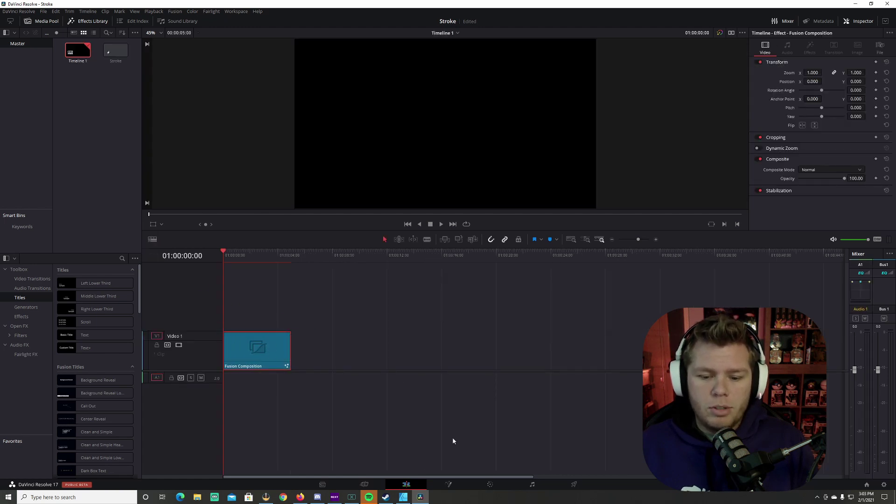
- Open the Stroke composition on the Fusion page and reposition its MediaOut1 node
left_click(451, 484)
left_click_drag(229, 289, 439, 311)
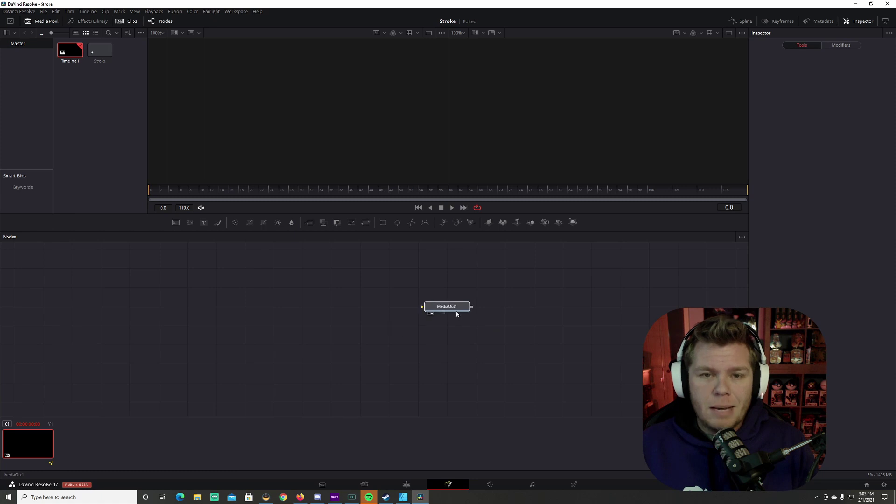
right_click(325, 299)
mouse_move(355, 330)
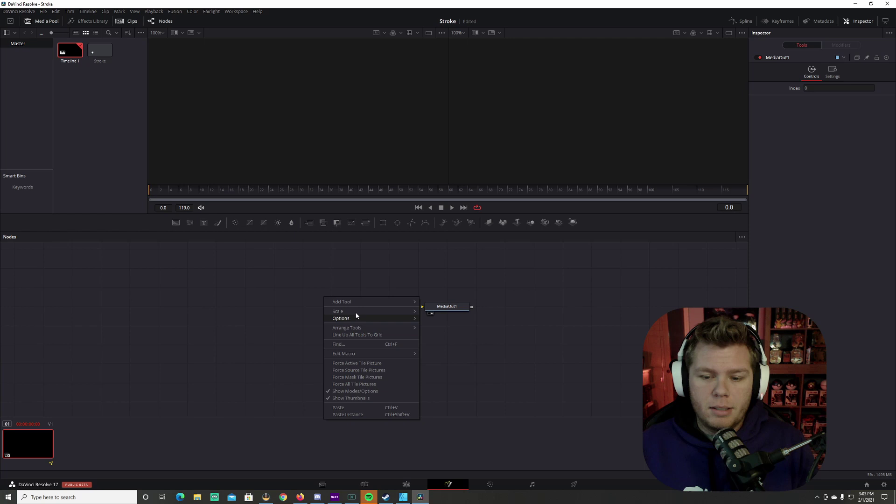
left_click(444, 314)
left_click_drag(450, 315, 449, 336)
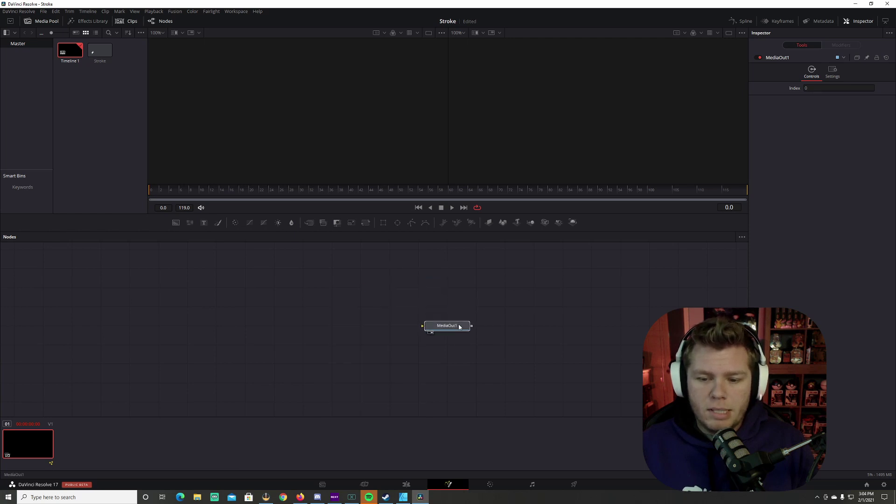
key("ctrl+z")
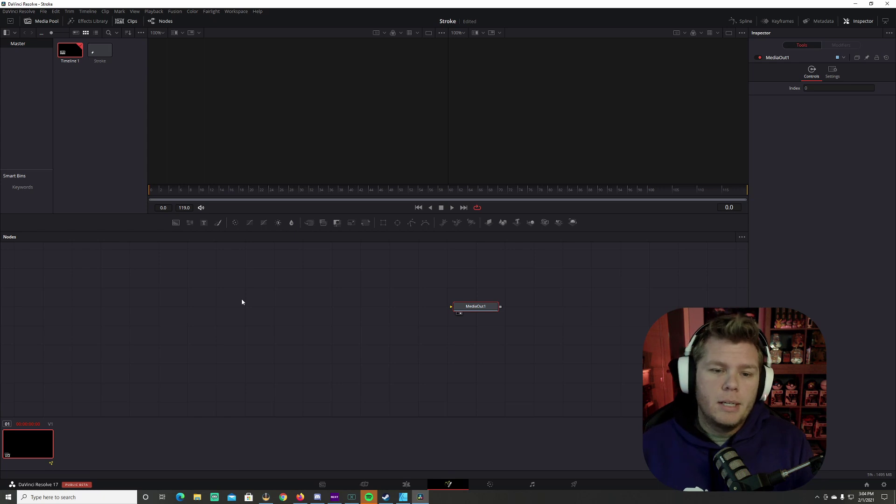
- Add a Text+ node reading 'Stroke', with Text1 in the left viewer and MediaOut1 in the right
left_click(203, 222)
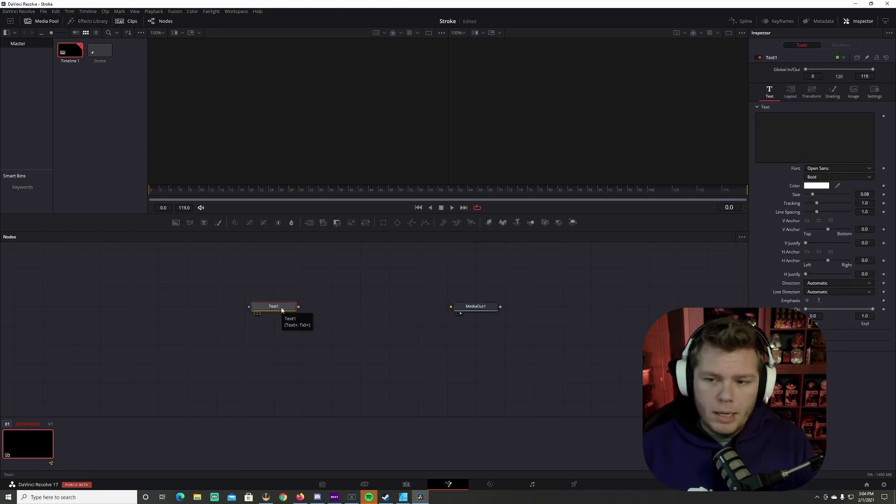
left_click(792, 143)
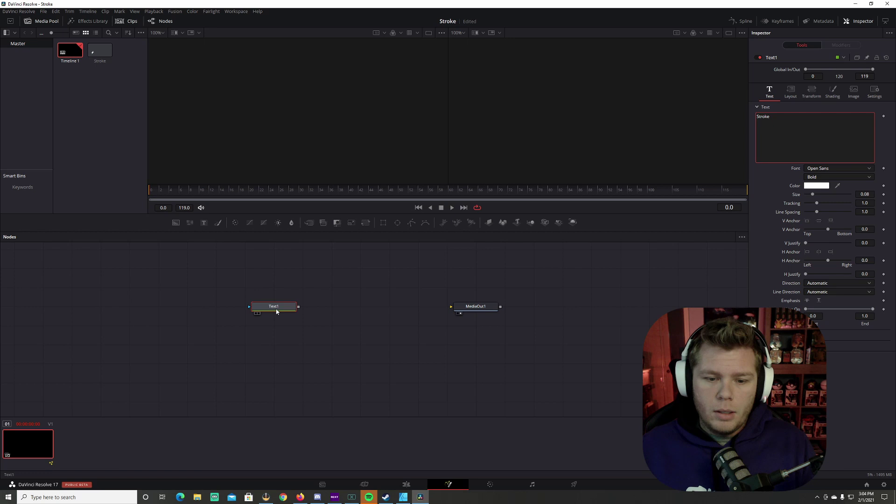
left_click_drag(269, 310, 291, 302)
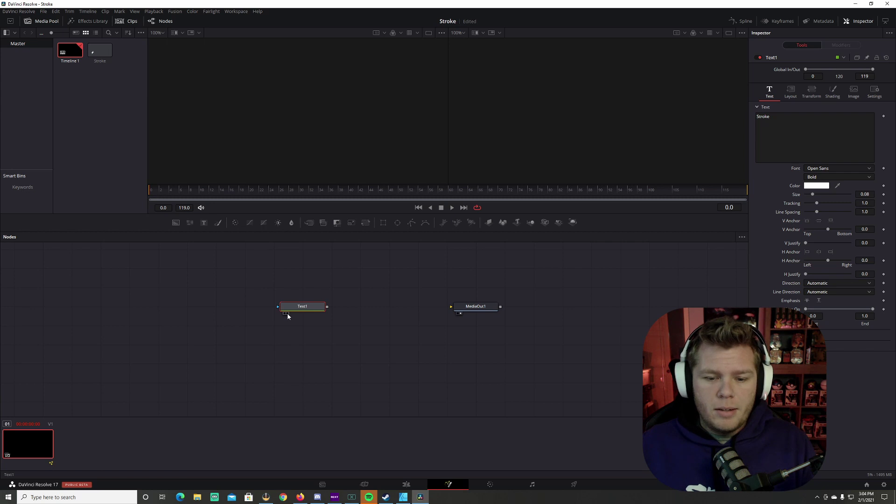
left_click(287, 312)
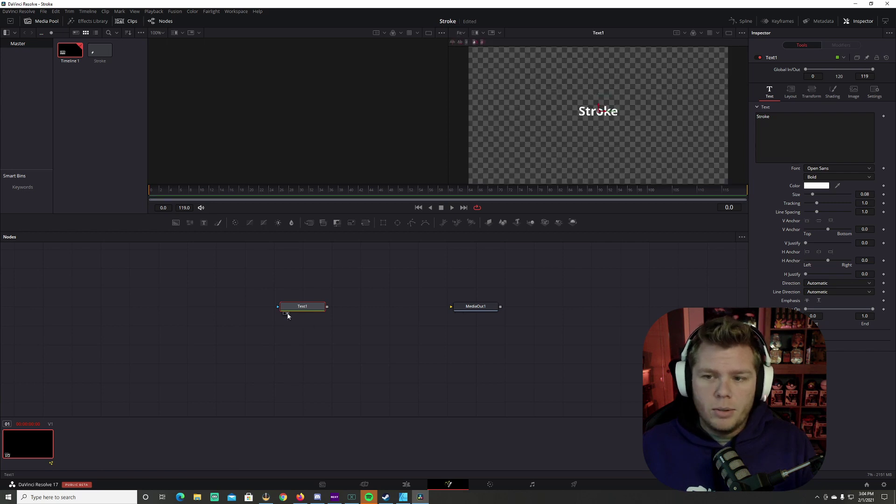
left_click(284, 314)
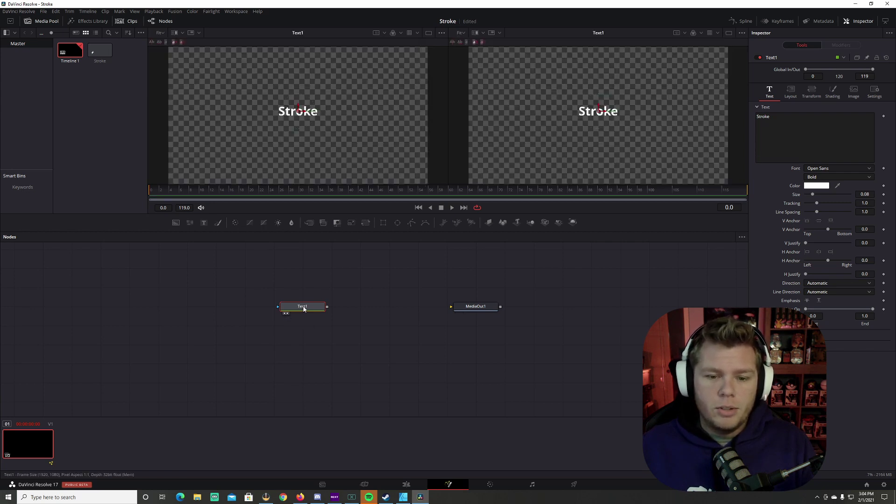
left_click(287, 313)
left_click(286, 313)
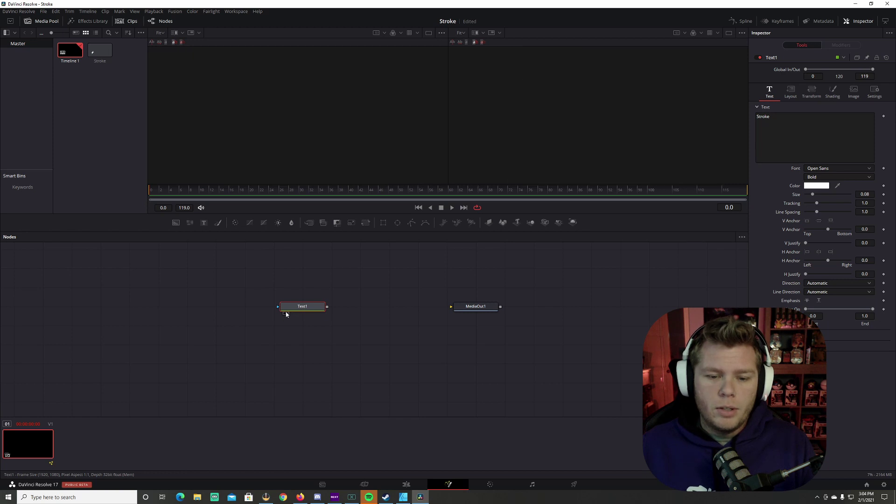
key("1")
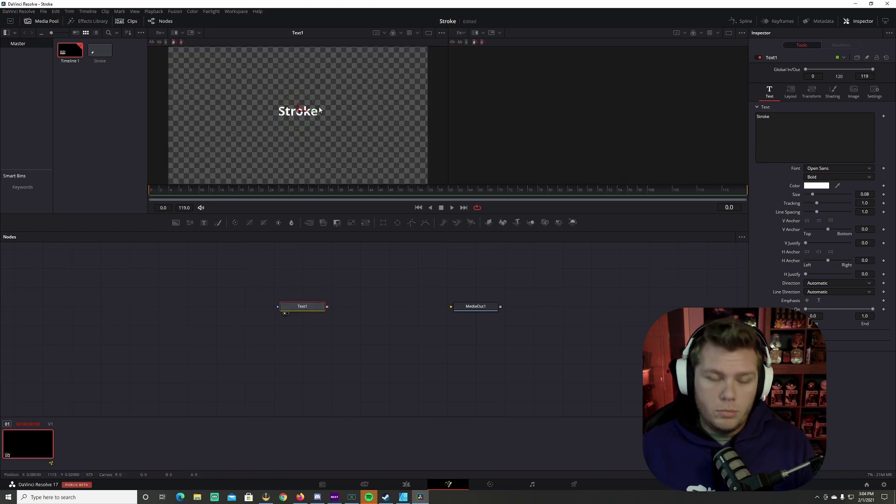
left_click_drag(476, 305, 570, 139)
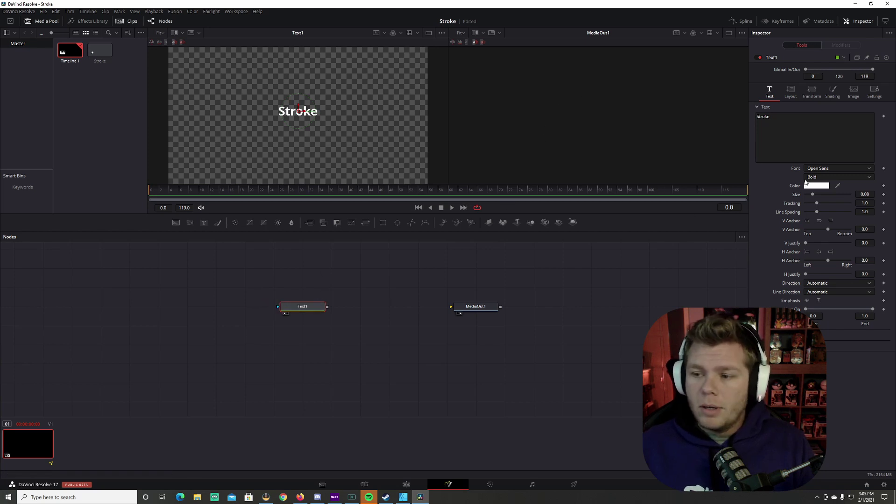
- Set the Text1 font to Segoe Script and make the text much larger
left_click(838, 169)
scroll(839, 210, "down", 2)
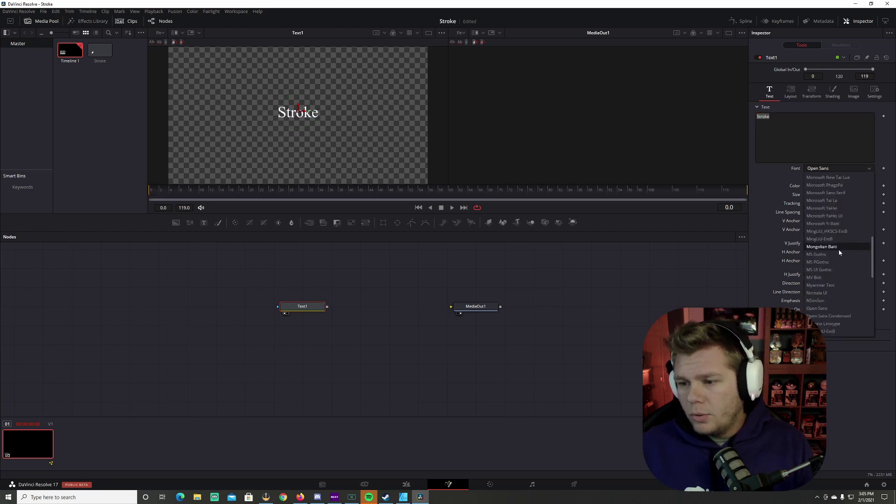
scroll(838, 253, "down", 2)
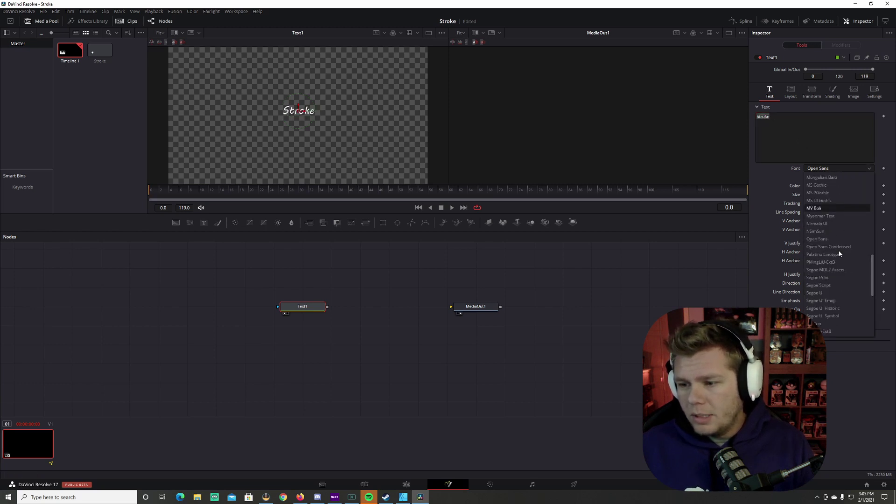
left_click(832, 287)
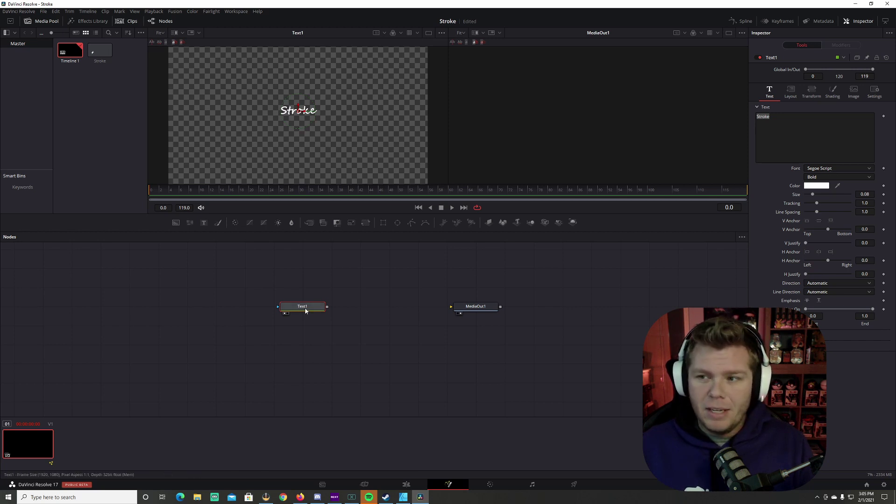
left_click_drag(812, 194, 852, 195)
- Add a Background node named StrokeBG, placed further left in the graph
left_click(175, 223)
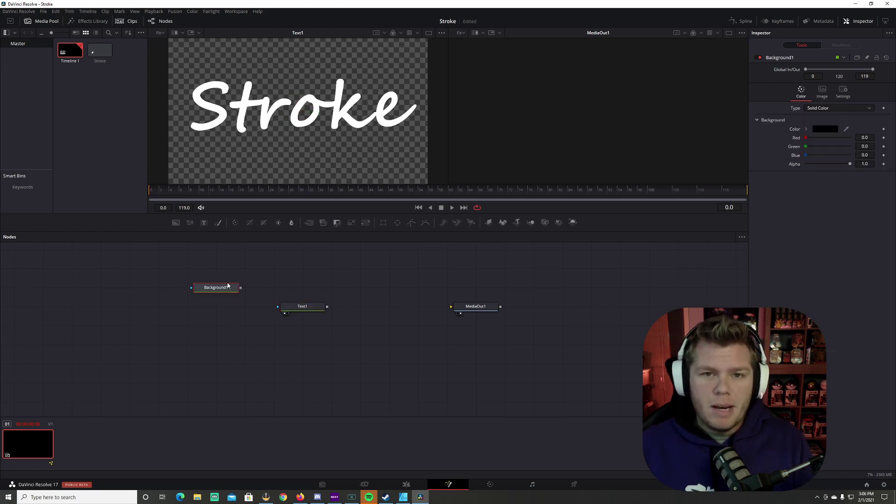
key("F2")
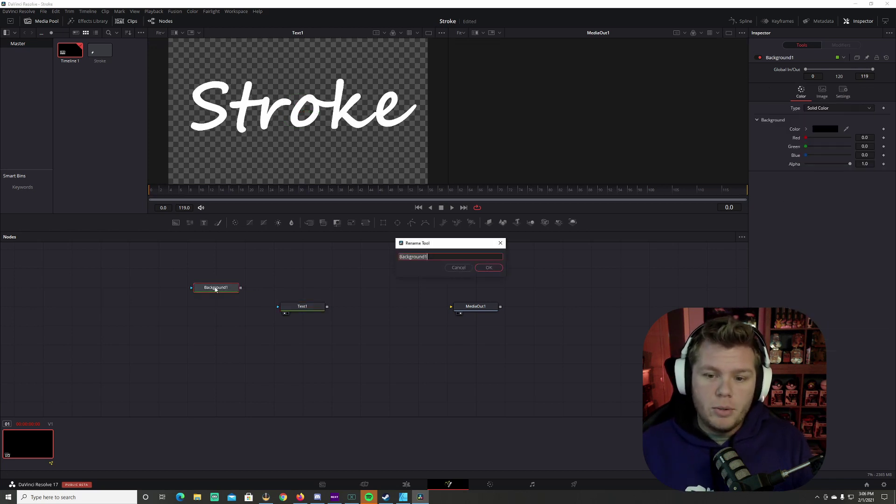
type("StrokeBG")
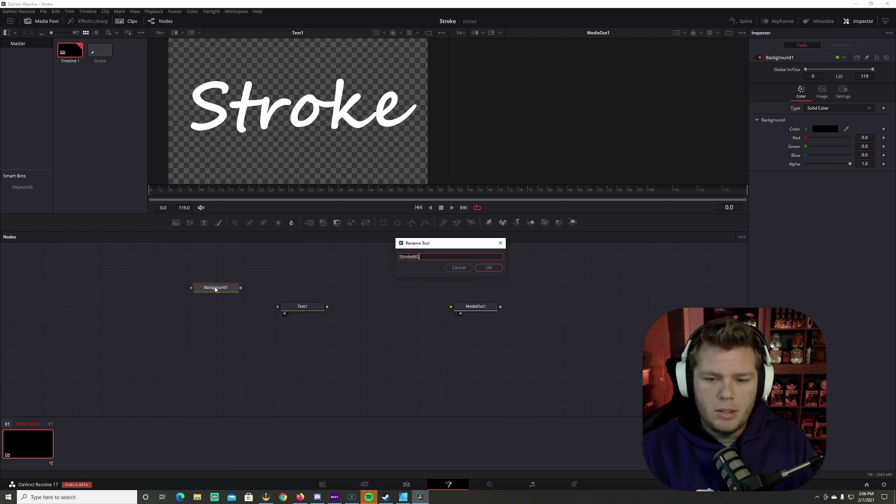
key("Return")
left_click_drag(216, 289, 186, 291)
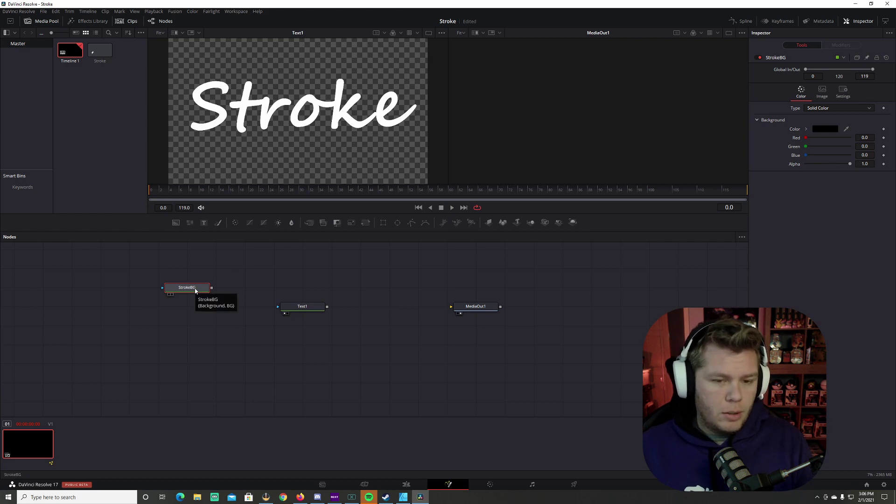
- Add a Paint node after StrokeBG and rename it 'Stroke'
key("shift+space")
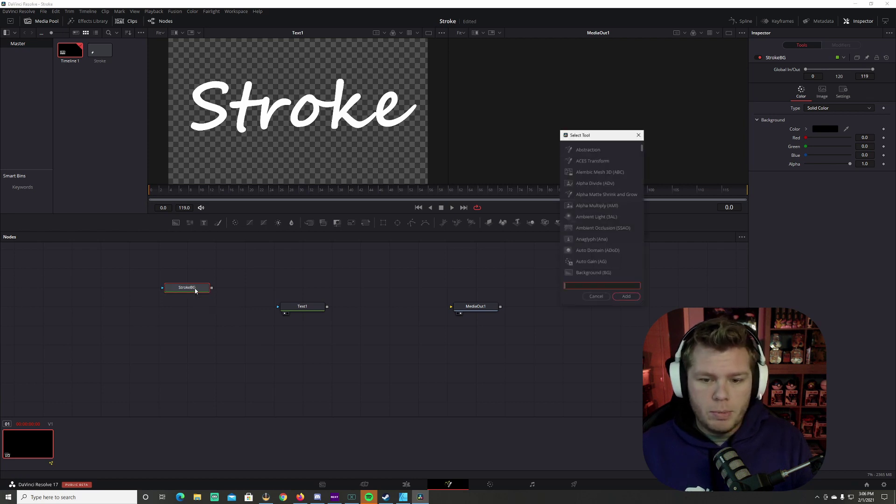
left_click_drag(589, 137, 407, 178)
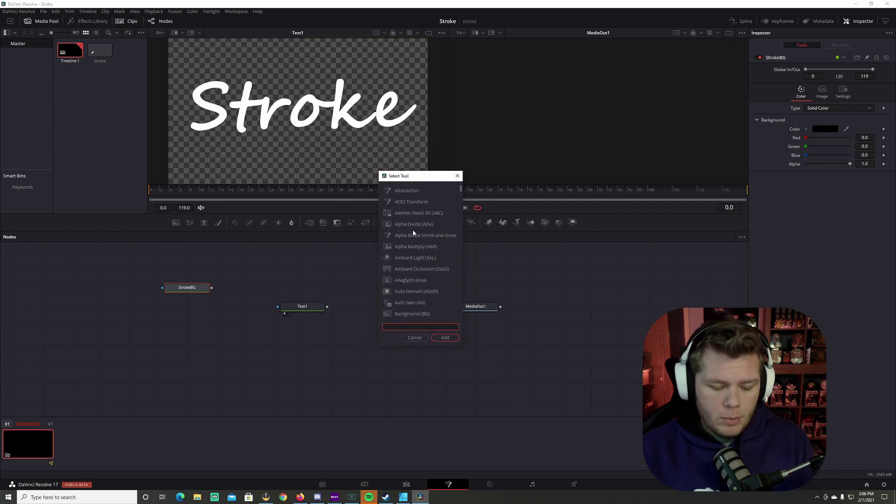
type("pain")
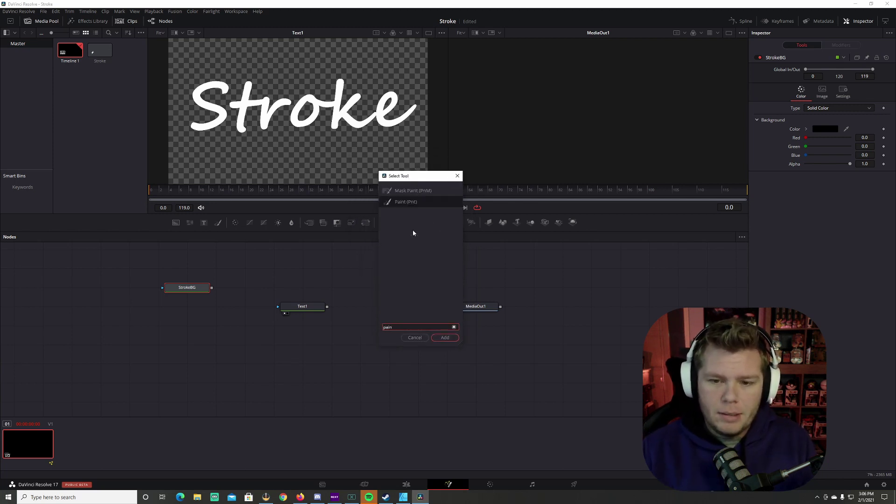
double_click(405, 202)
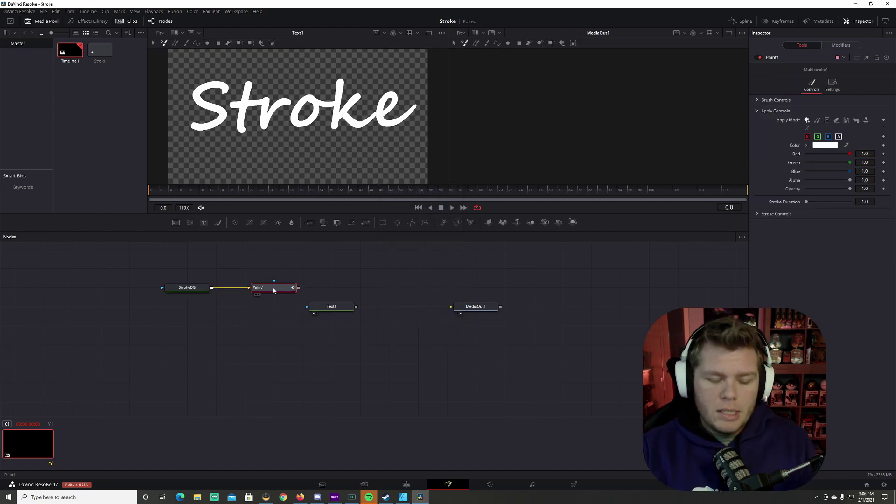
key("F2")
type("St")
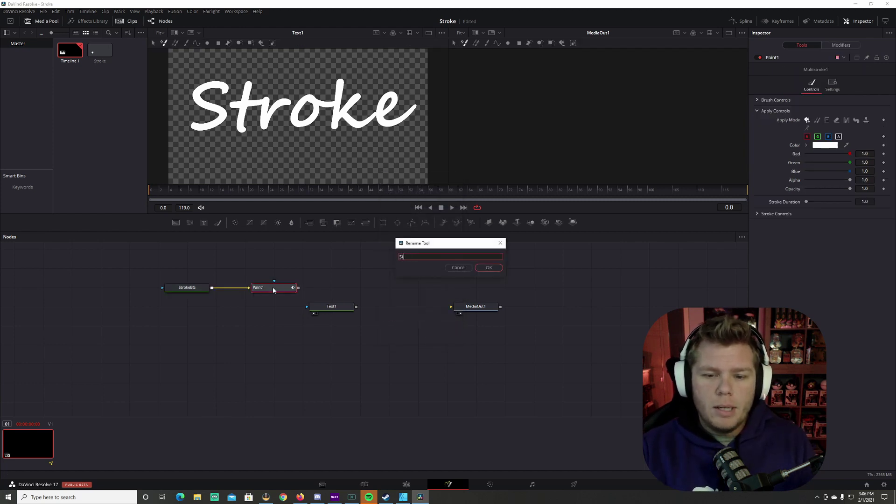
type("roke")
key("Return")
- Place Text1 beneath Stroke and wire Merge1's output into MediaOut1
mouse_move(331, 307)
left_mouse_down()
mouse_move(274, 306)
mouse_move(300, 310)
mouse_move(301, 287)
mouse_move(300, 311)
left_mouse_up()
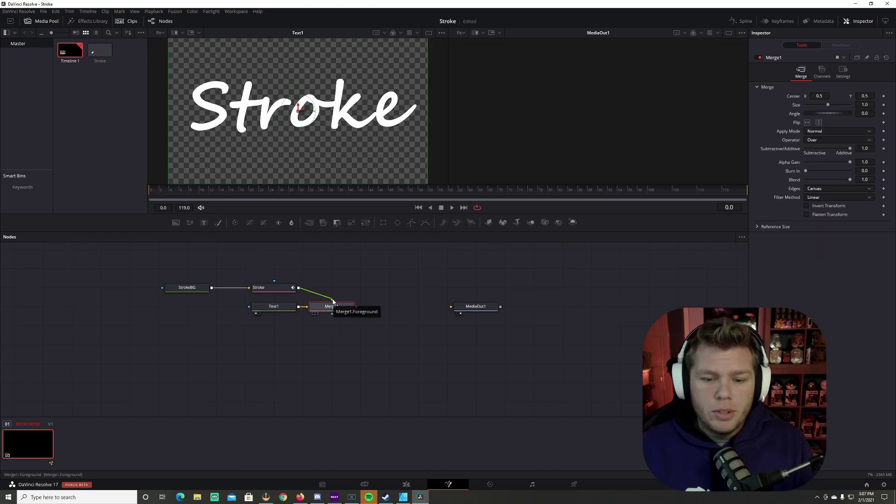
left_click_drag(332, 301, 360, 302)
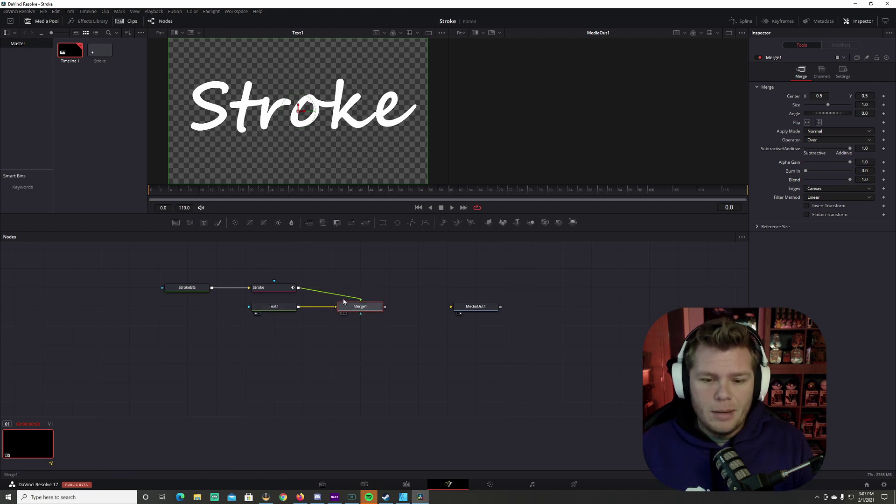
left_click_drag(359, 306, 578, 113)
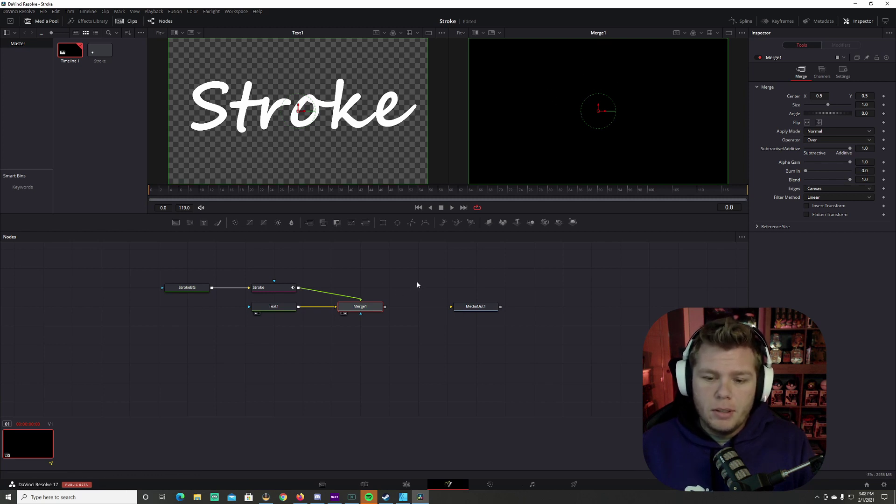
left_click_drag(385, 307, 588, 118)
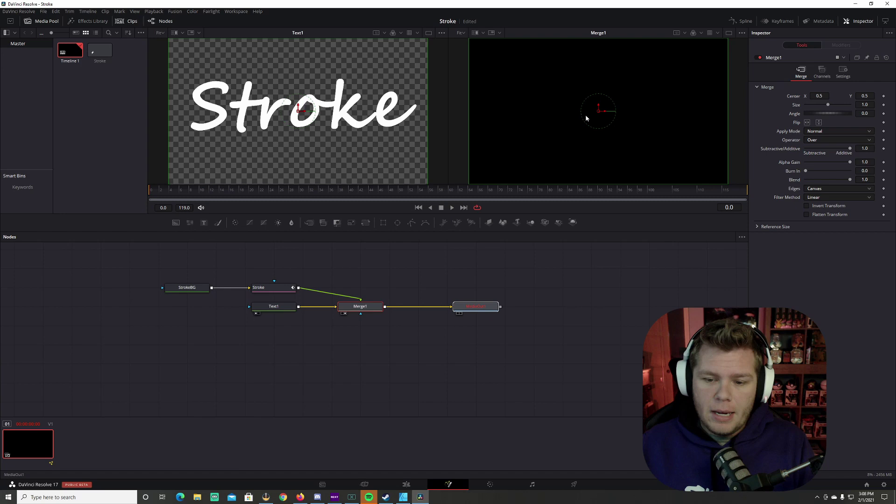
- Set StrokeBG's alpha to 0 for a transparent background, then select the Stroke node
left_click(187, 287)
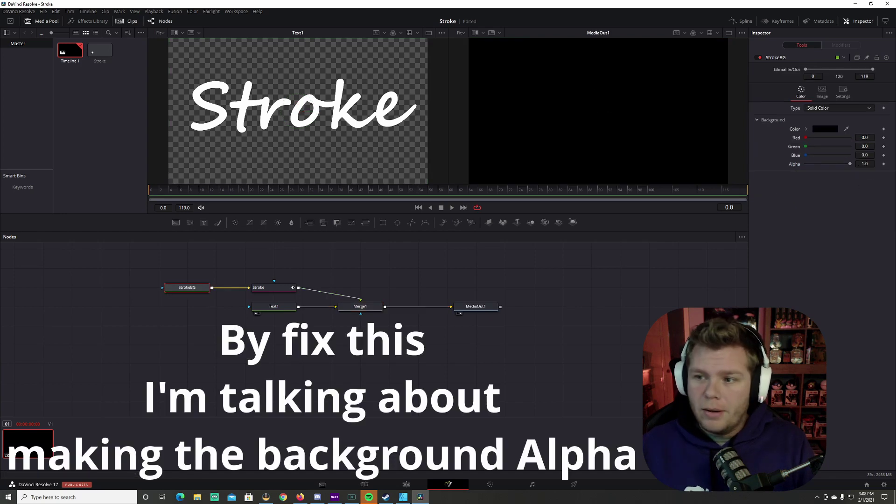
left_click_drag(849, 164, 794, 166)
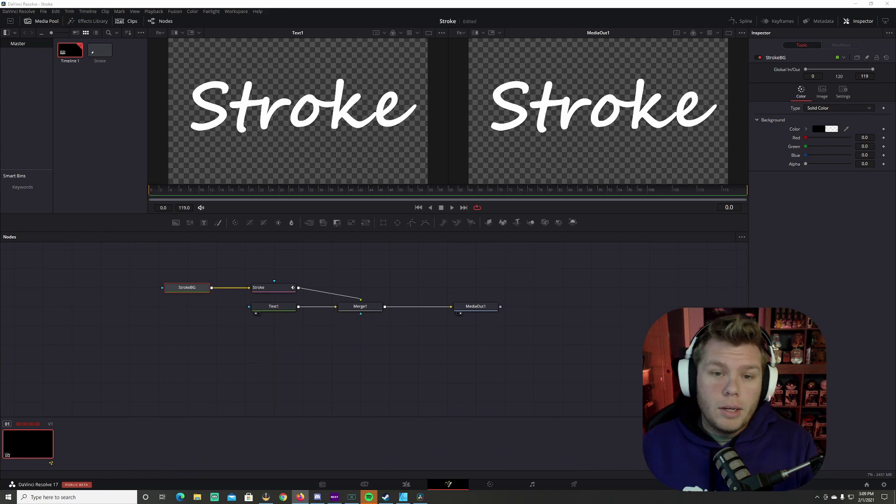
left_click(263, 289)
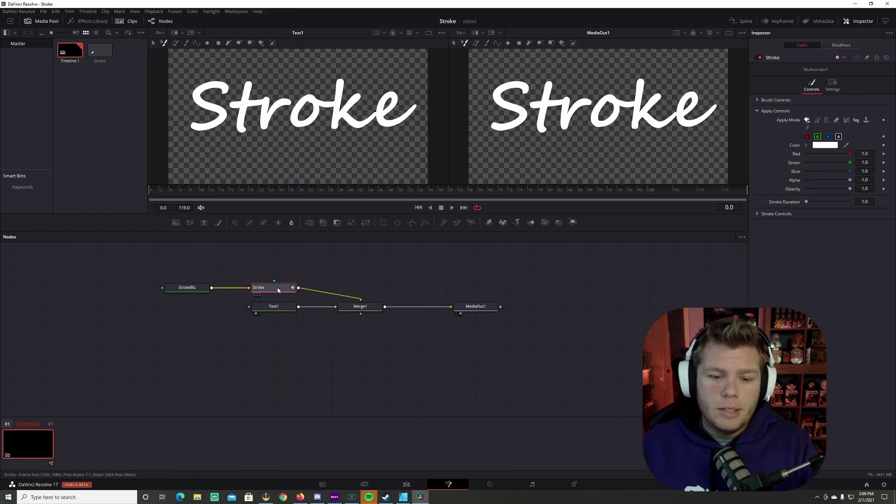
- Enlarge the viewers showing Merge1 and paint a freehand test stroke over the S
key("1")
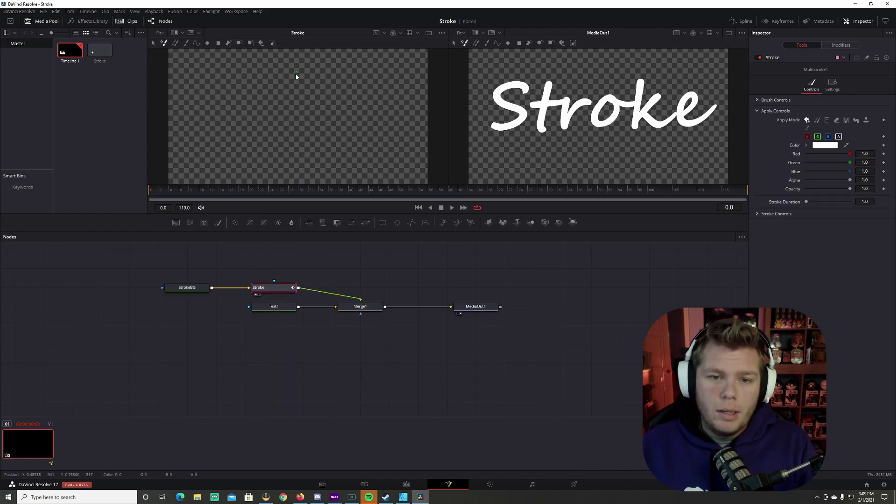
left_click_drag(360, 306, 389, 307)
key("1")
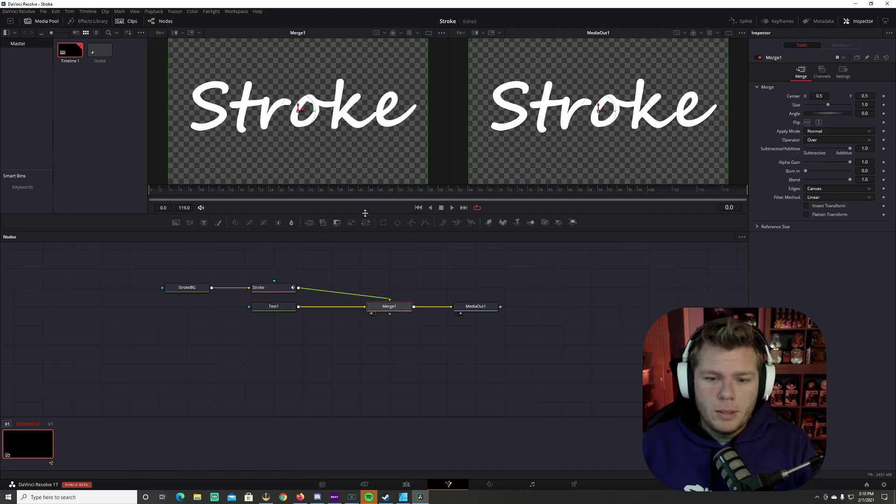
left_click_drag(361, 214, 362, 292)
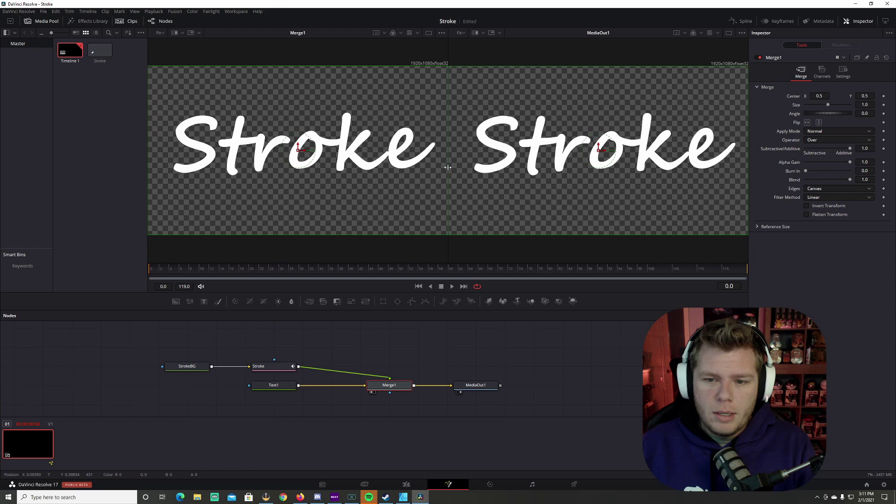
left_click_drag(448, 167, 623, 167)
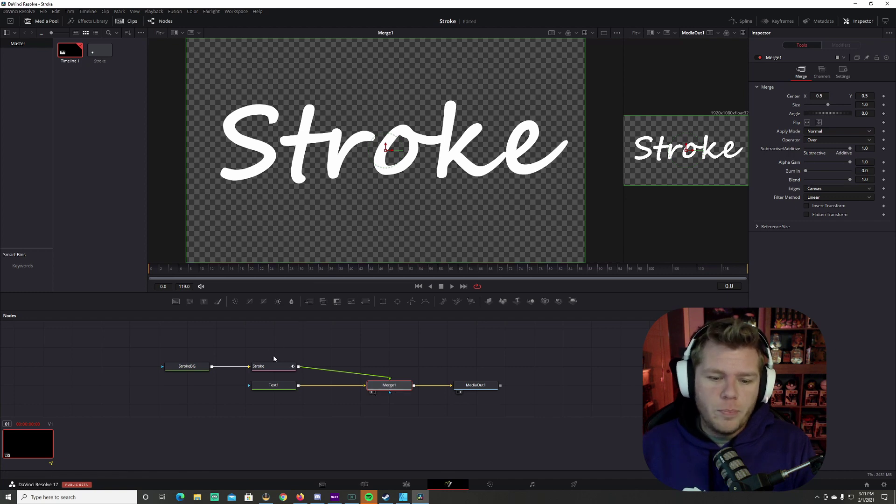
left_click(275, 367)
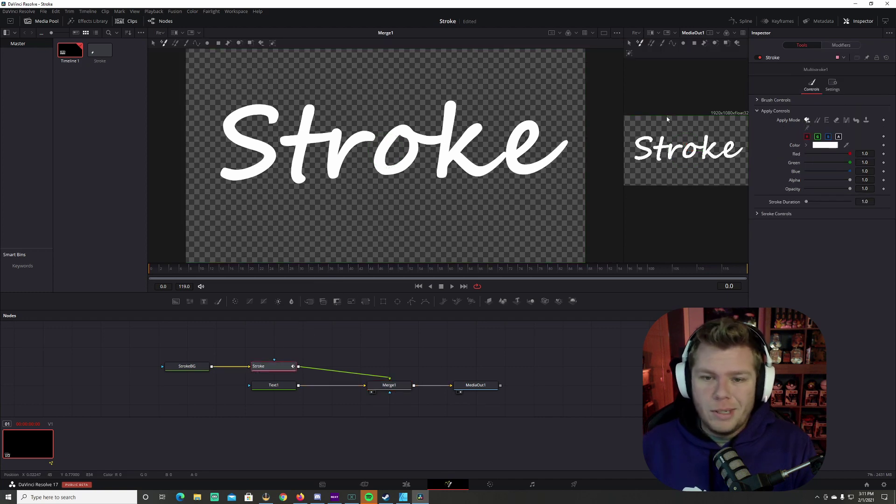
mouse_move(270, 370)
left_mouse_down()
mouse_move(299, 365)
mouse_move(273, 367)
left_mouse_up()
mouse_move(271, 111)
left_mouse_down()
mouse_move(264, 108)
mouse_move(276, 146)
mouse_move(226, 179)
left_mouse_up()
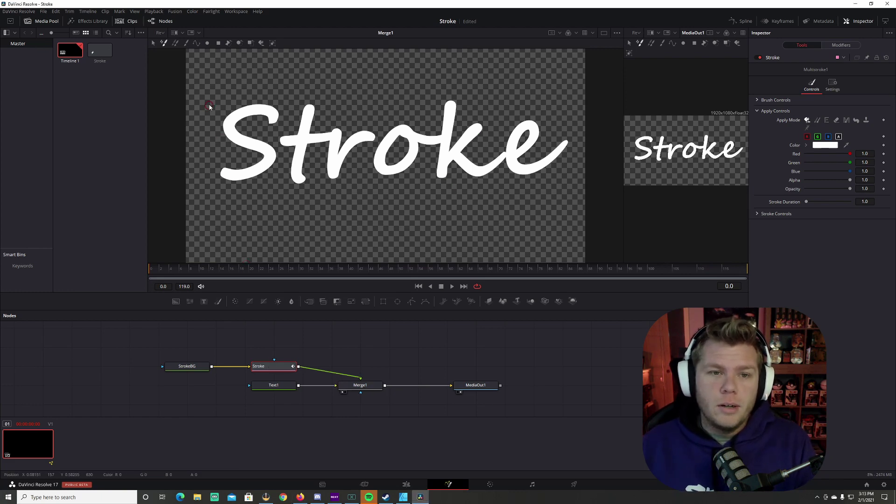
- Draw a polyline stroke tracing the S from its top curve down to the bottom
left_click(197, 42)
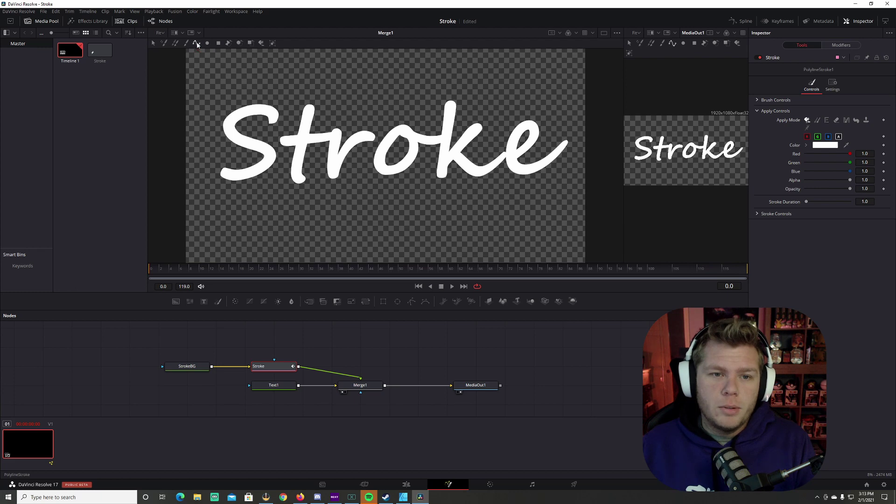
left_click(271, 125)
left_click(269, 109)
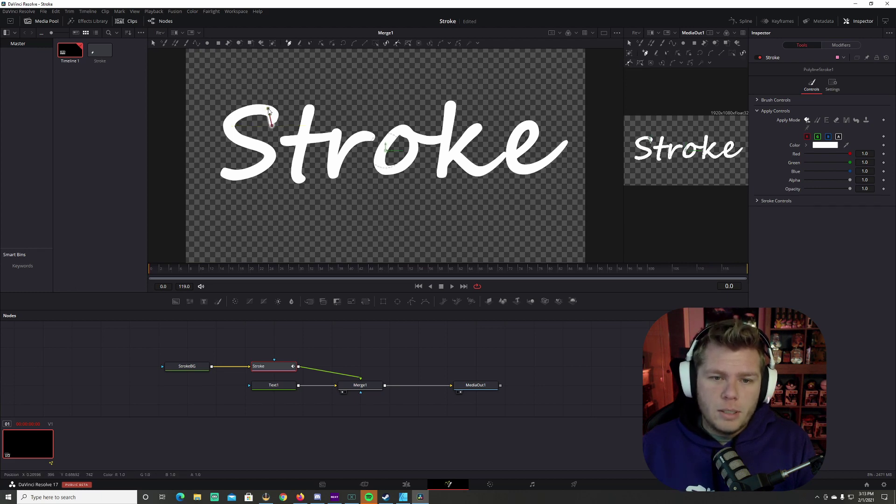
left_click(247, 111)
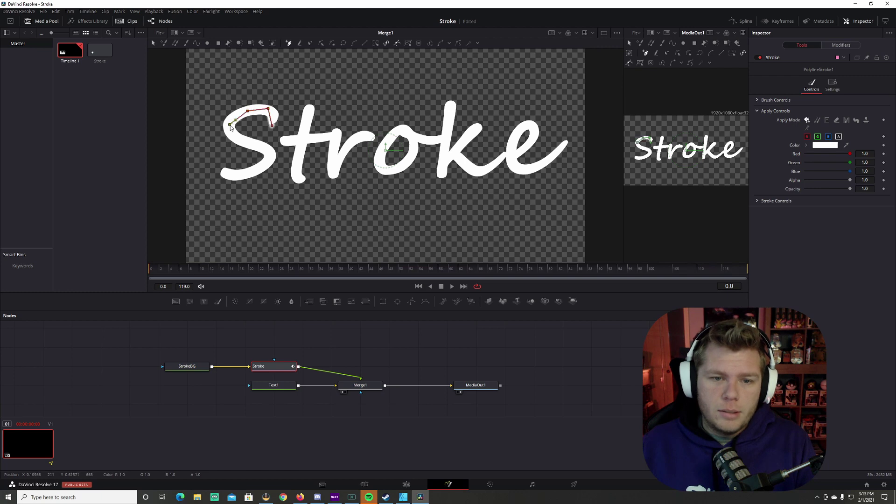
left_click(230, 125)
left_click(237, 139)
left_click(254, 145)
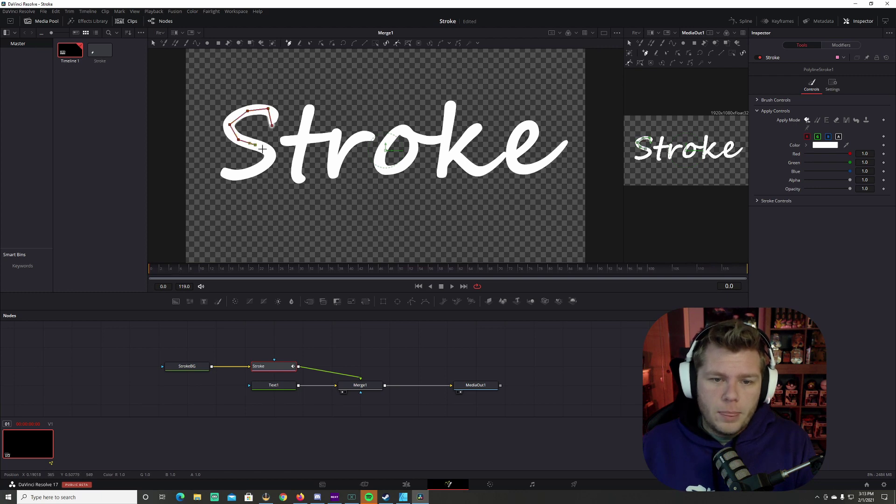
left_click(268, 152)
left_click(254, 172)
left_click(226, 174)
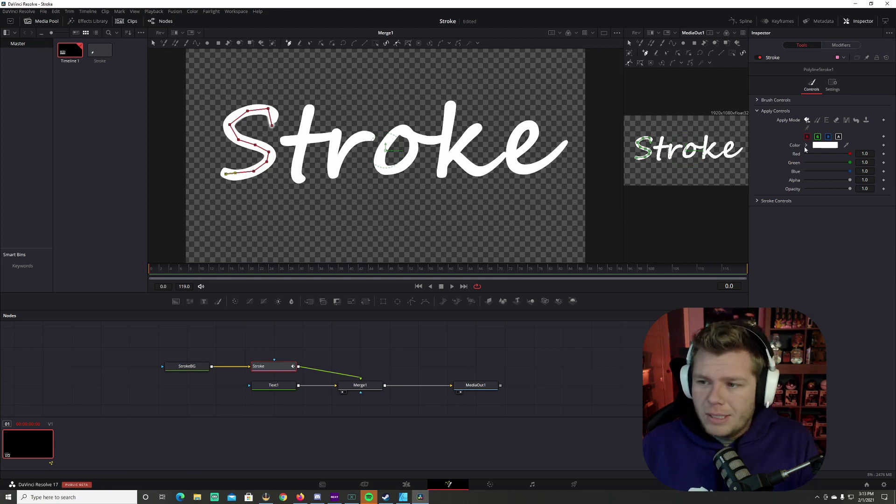
- Change the Text1 text colour to dark navy blue
left_click(187, 366)
left_click(281, 388)
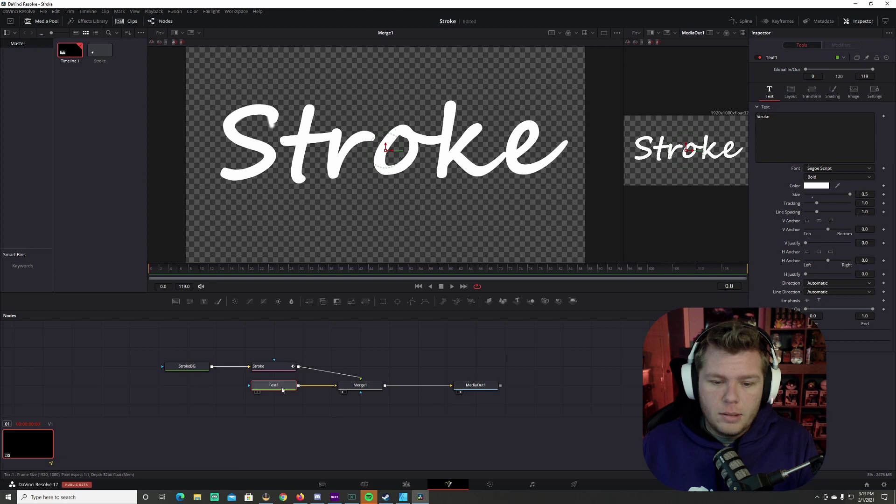
left_click(814, 187)
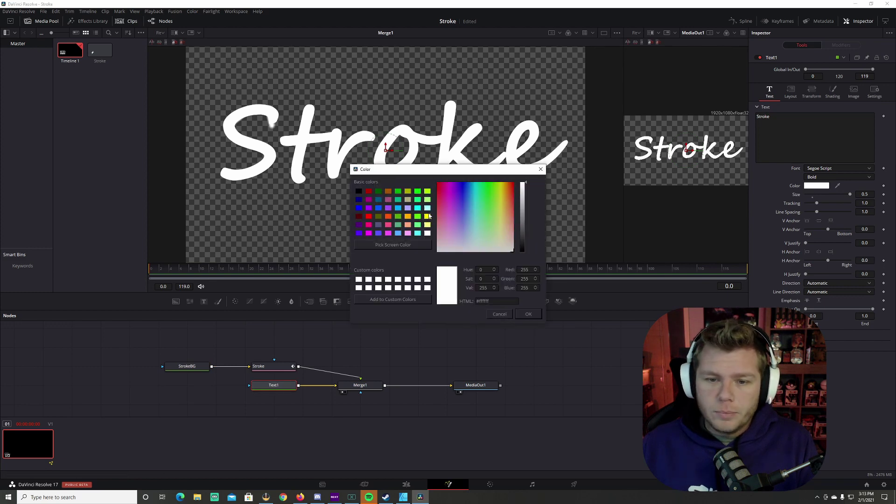
left_click_drag(472, 191, 464, 174)
left_click(360, 200)
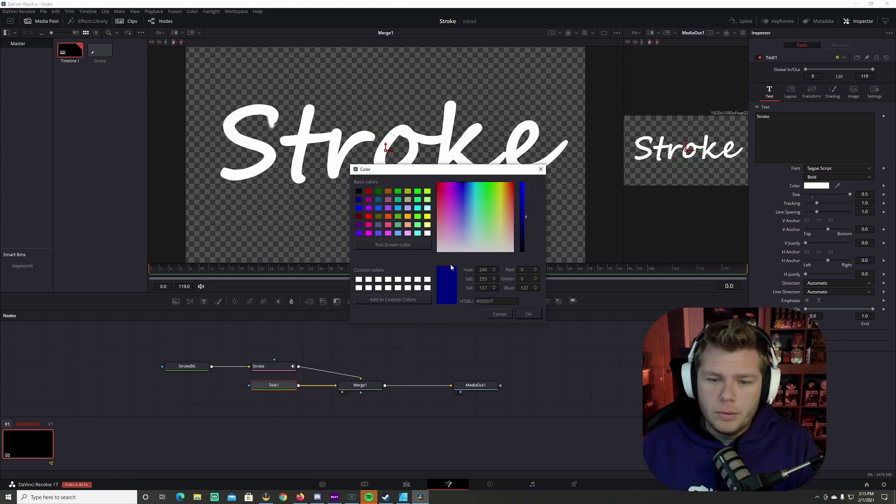
left_click(529, 314)
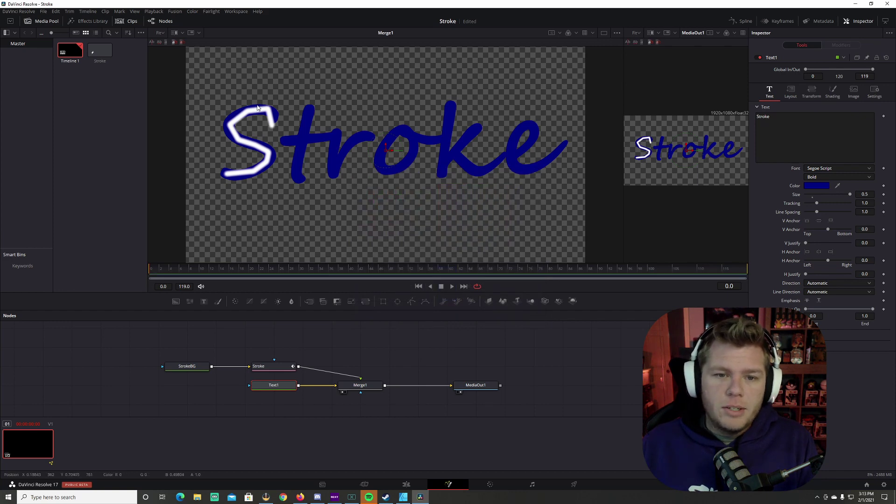
- Set the Stroke brush to size 0.0425 and softness 0.237
left_click(260, 366)
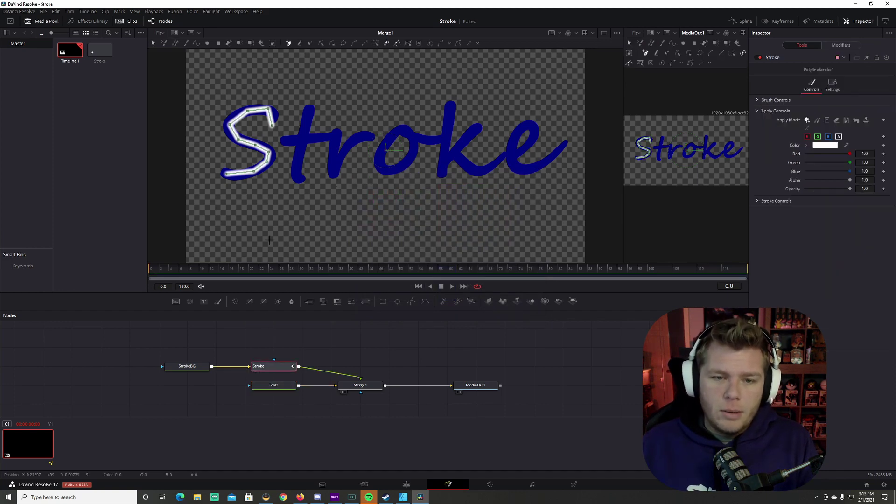
left_click(773, 100)
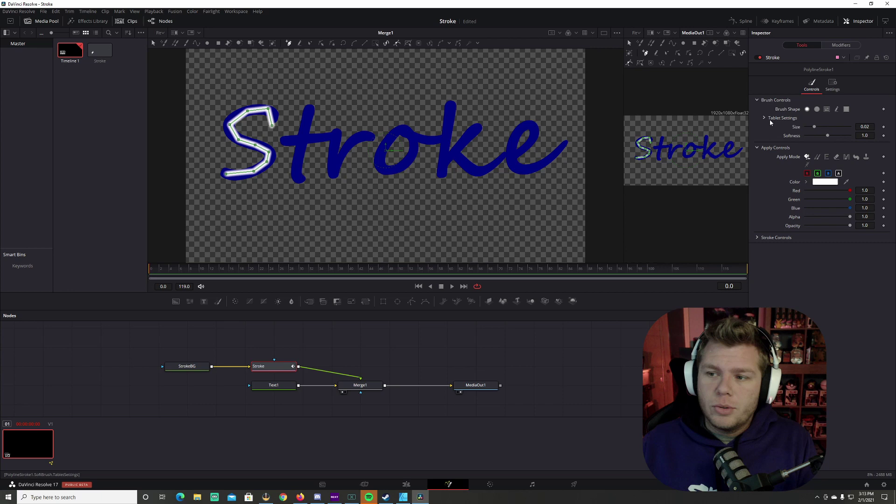
mouse_move(816, 127)
left_mouse_down()
mouse_move(825, 128)
mouse_move(812, 138)
left_mouse_up()
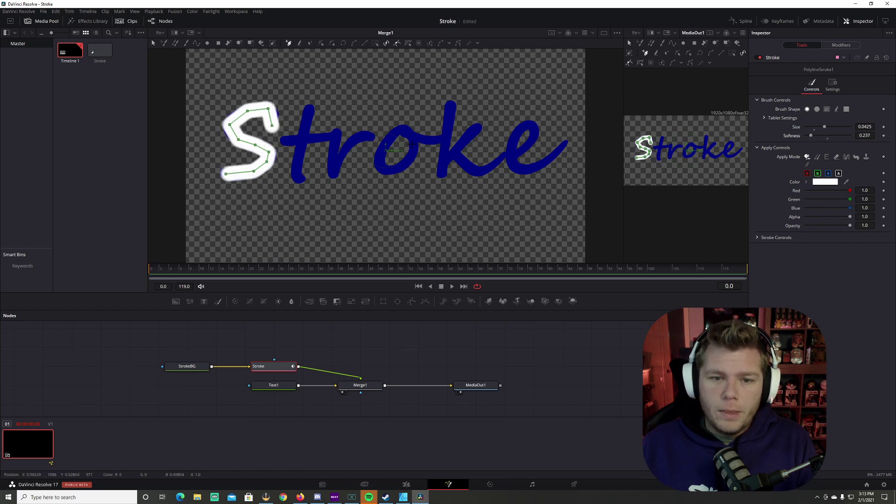
- Drag the S stroke's polyline points, including its tail and middle bend, to better cover the letter
left_click(279, 122)
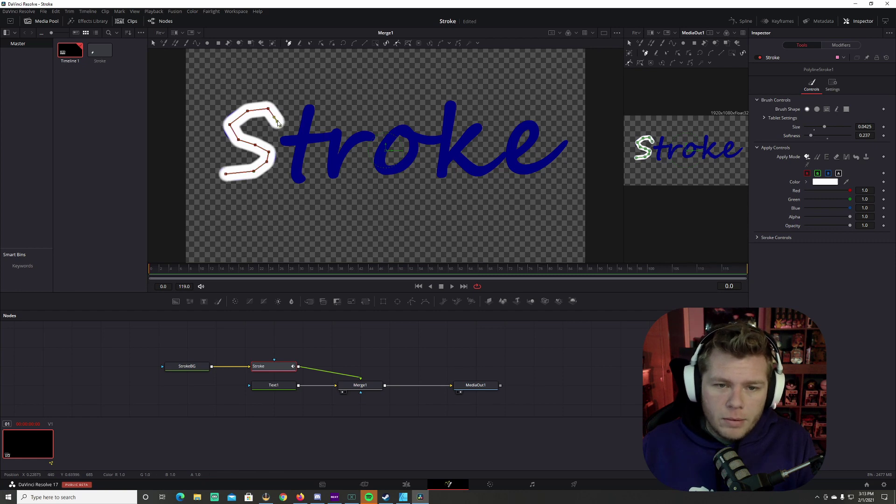
left_click_drag(230, 125, 234, 121)
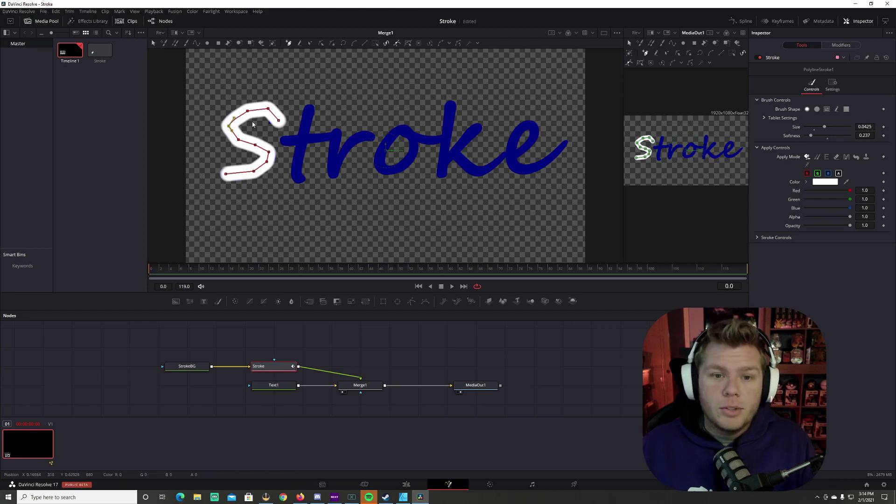
scroll(252, 124, "up", 2)
scroll(252, 124, "up", 2)
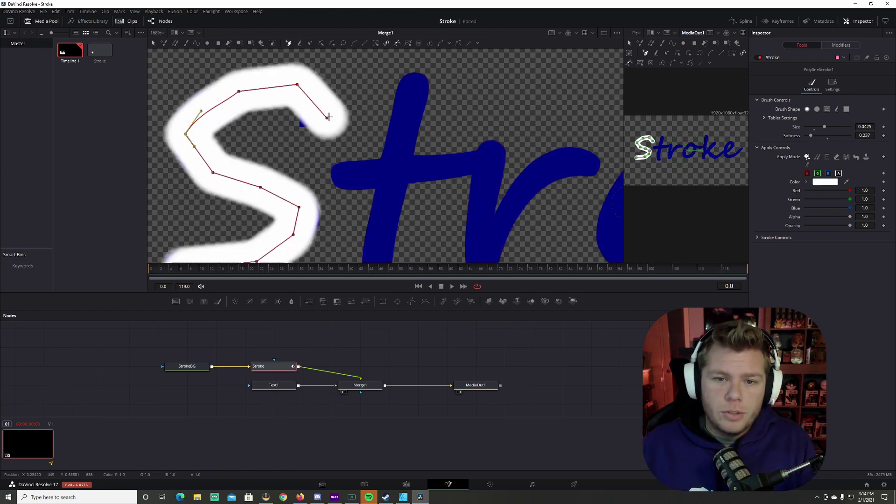
left_click_drag(326, 117, 315, 122)
scroll(300, 154, "down", 3)
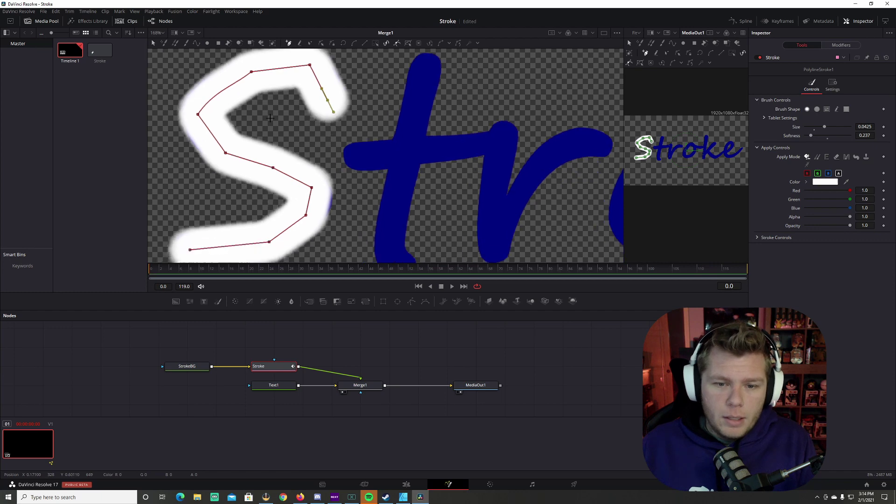
mouse_move(307, 200)
left_mouse_down()
mouse_move(315, 177)
mouse_move(307, 175)
left_mouse_up()
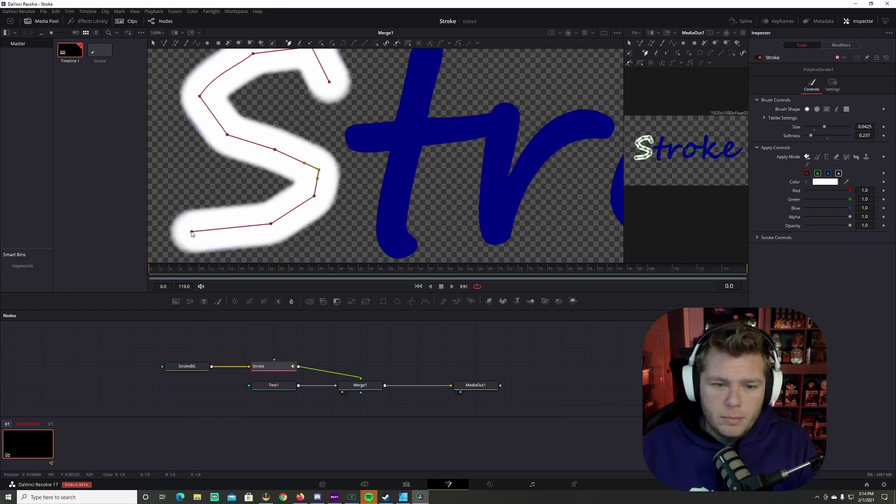
scroll(335, 188, "down", 5)
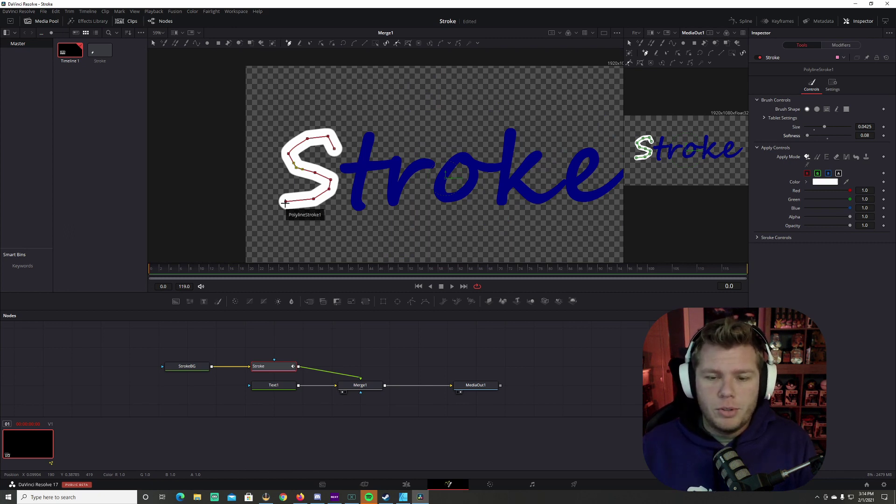
- Trace the S with polyline points from its bottom-left end, over the top, and down with a hook
left_click(285, 202)
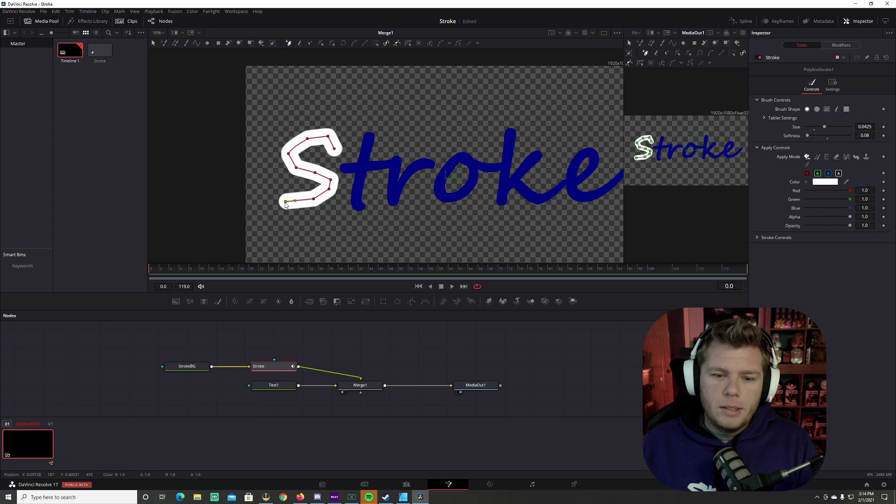
left_click(262, 154)
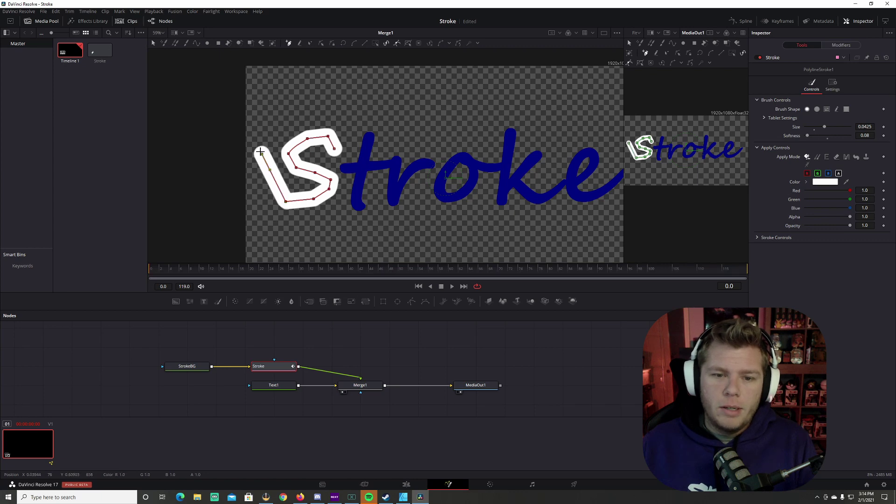
left_click(268, 102)
left_click(336, 82)
left_click(373, 85)
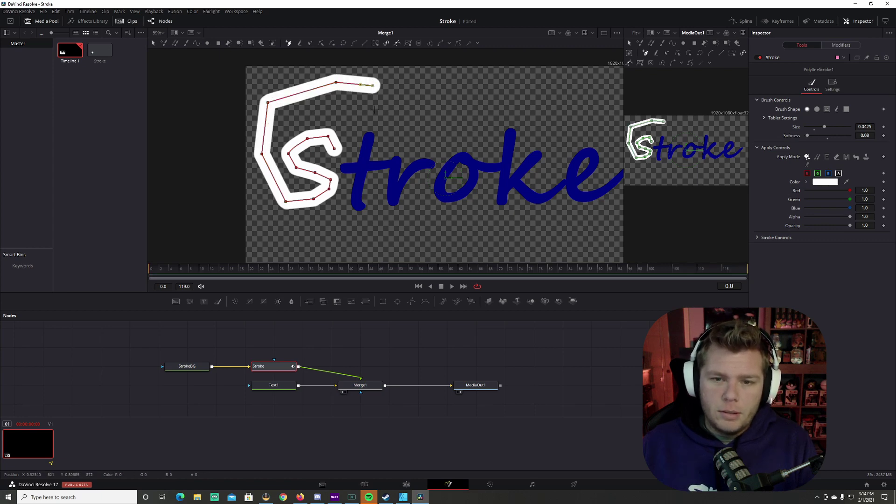
left_click(370, 115)
left_click(364, 166)
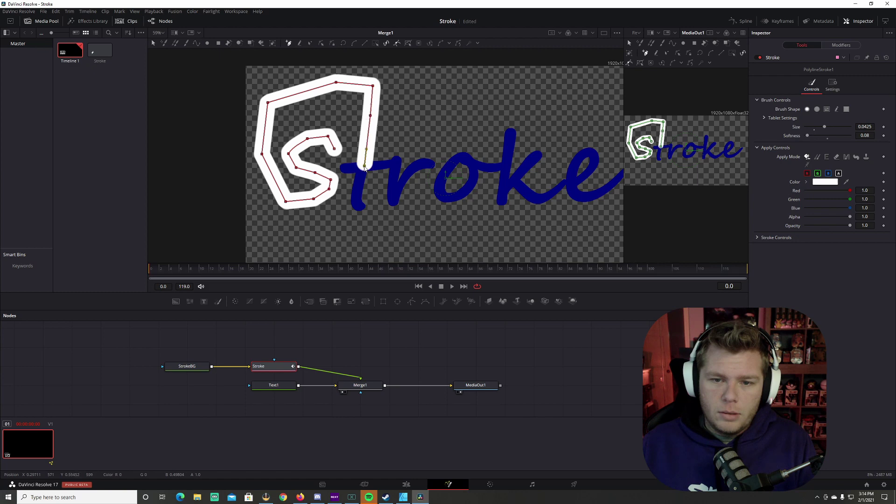
left_click(359, 184)
left_click(358, 199)
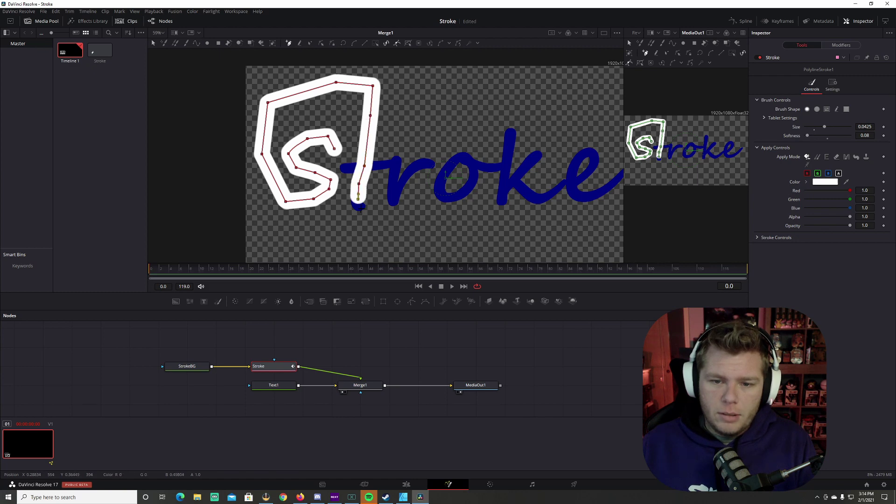
left_click(360, 206)
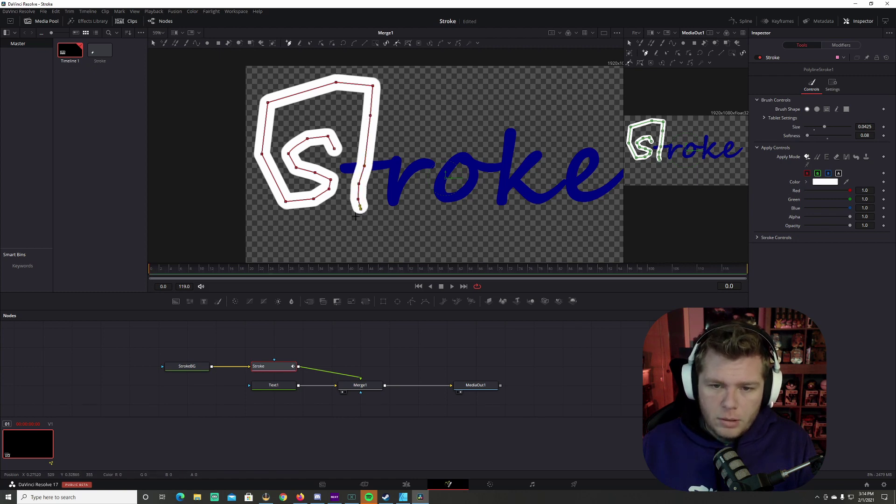
left_click(349, 216)
left_click(340, 190)
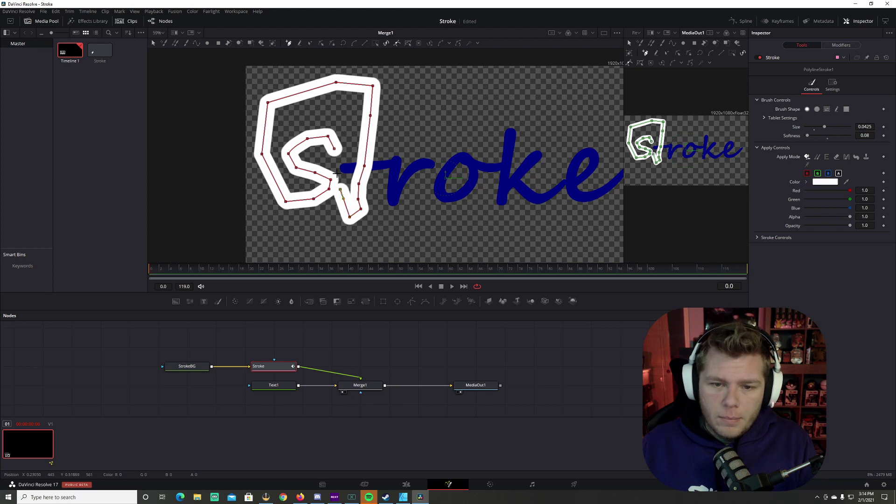
left_click(337, 176)
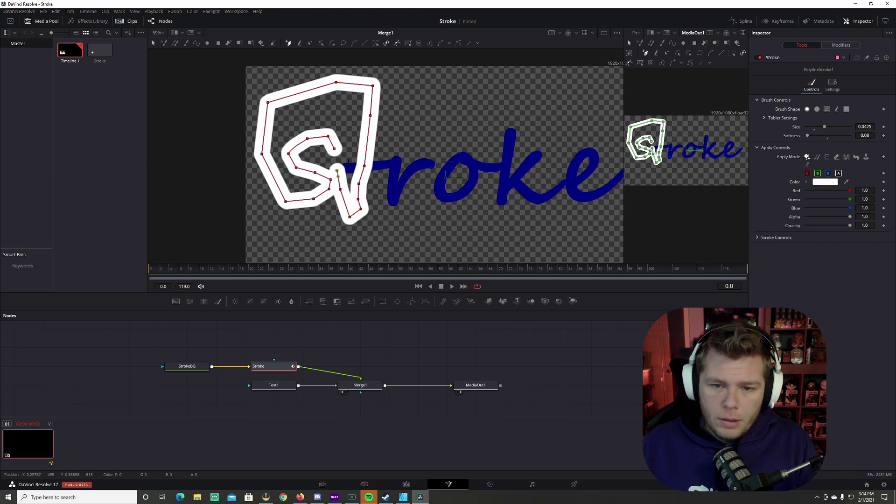
- Continue the path along the t's crossbar and stem, through the r, and around the o
left_click(390, 163)
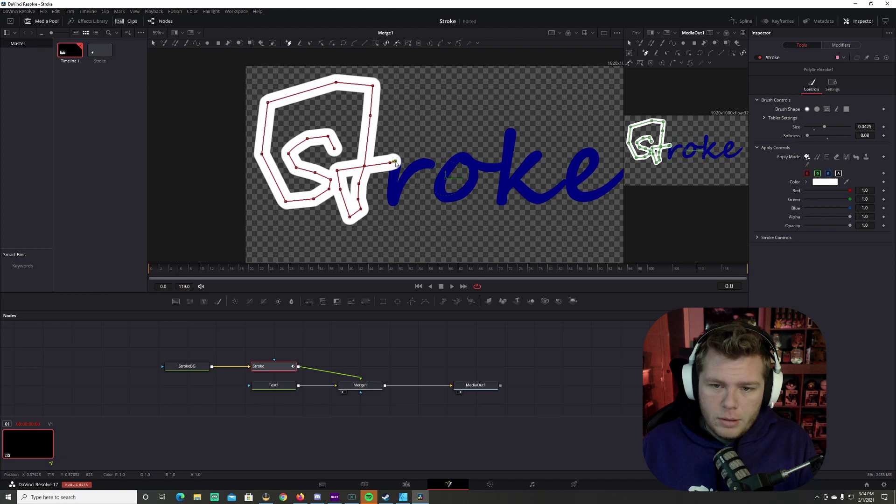
left_click(395, 162)
left_click(394, 174)
left_click(393, 187)
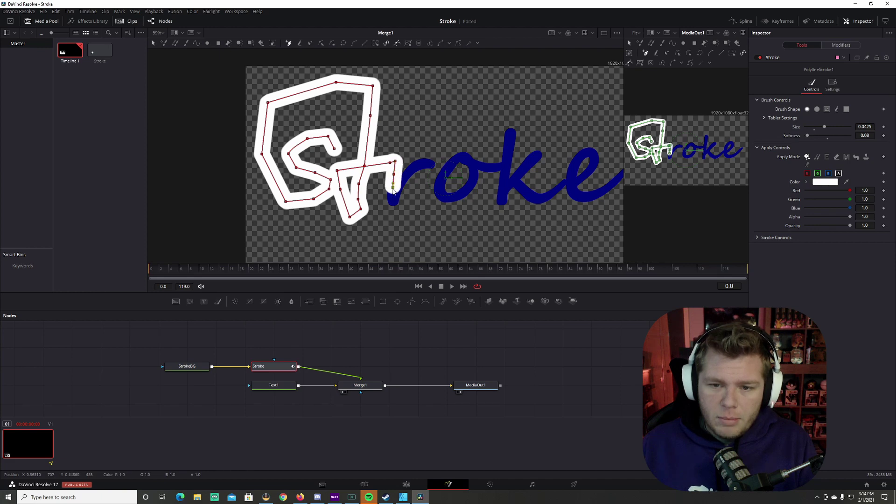
left_click(393, 204)
left_click(410, 168)
left_click(426, 163)
left_click(433, 166)
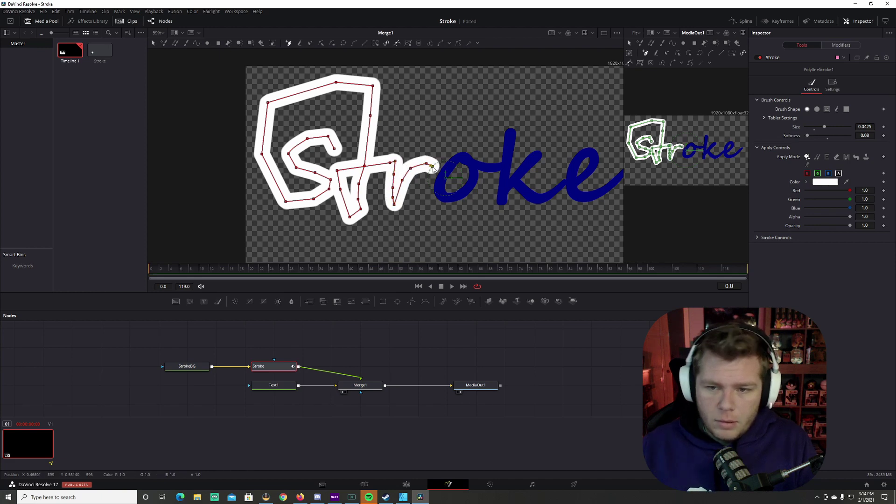
left_click(448, 144)
left_click(462, 142)
left_click(453, 157)
left_click(445, 173)
left_click(440, 187)
left_click(442, 197)
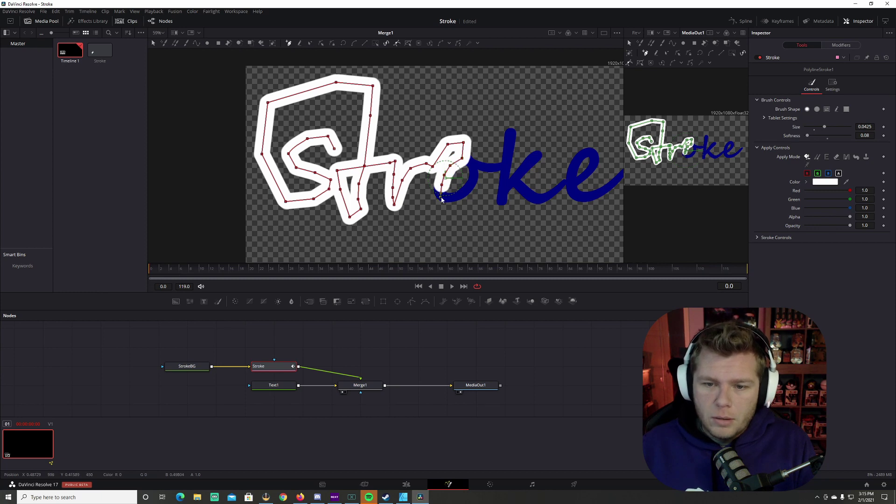
left_click(455, 198)
left_click(471, 185)
left_click(470, 161)
left_click(481, 166)
- Trace the stem and legs of the k with further path points
left_click(495, 168)
left_click(508, 165)
left_click(510, 130)
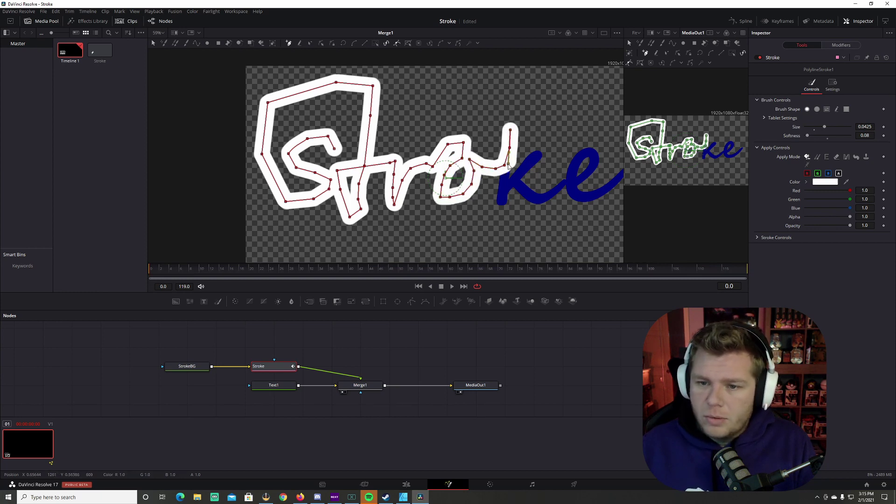
left_click(503, 201)
left_click(513, 177)
left_click(528, 166)
left_click(540, 155)
left_click(515, 186)
left_click(528, 192)
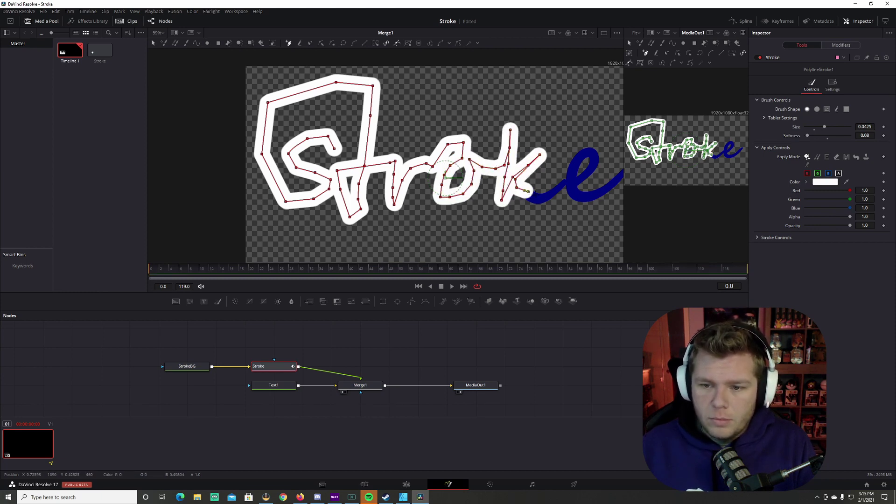
left_click(538, 196)
left_click(551, 194)
left_click(560, 184)
- Bring the final e into view and trace its loop and tail to end the path
left_click_drag(566, 195, 447, 188)
left_click(464, 171)
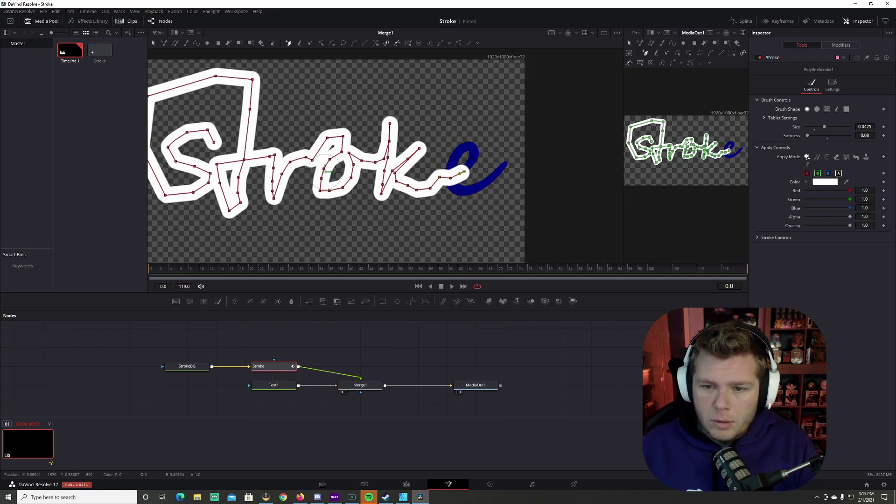
left_click(474, 157)
left_click(472, 145)
left_click(457, 149)
left_click(451, 173)
left_click(454, 189)
left_click(474, 190)
left_click(489, 179)
left_click(500, 168)
left_click(505, 162)
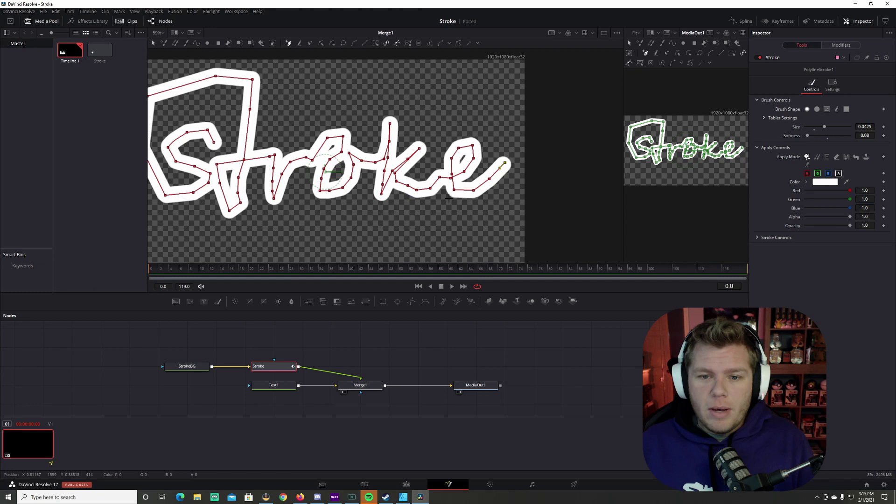
- Zoom out, extend the path past the e, then undo the two unwanted underline points
scroll(444, 195, "down", 3)
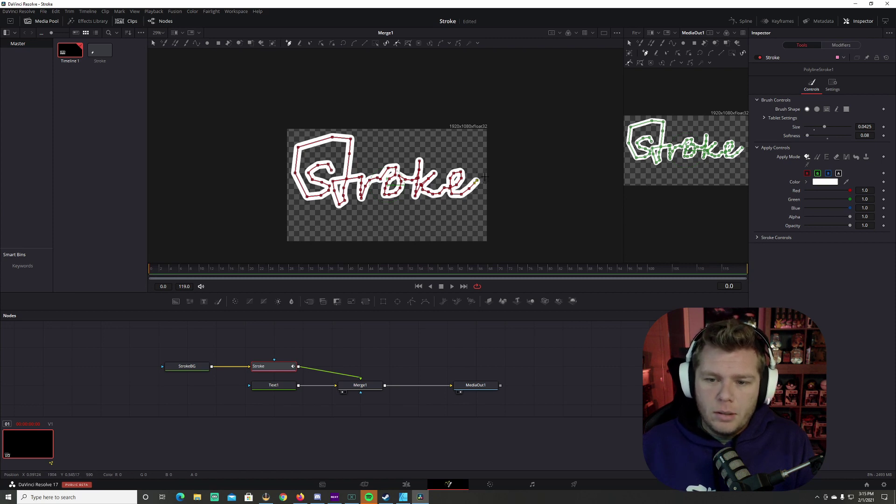
mouse_move(484, 178)
left_mouse_down()
mouse_move(483, 208)
mouse_move(371, 220)
mouse_move(305, 214)
mouse_move(297, 228)
left_mouse_up()
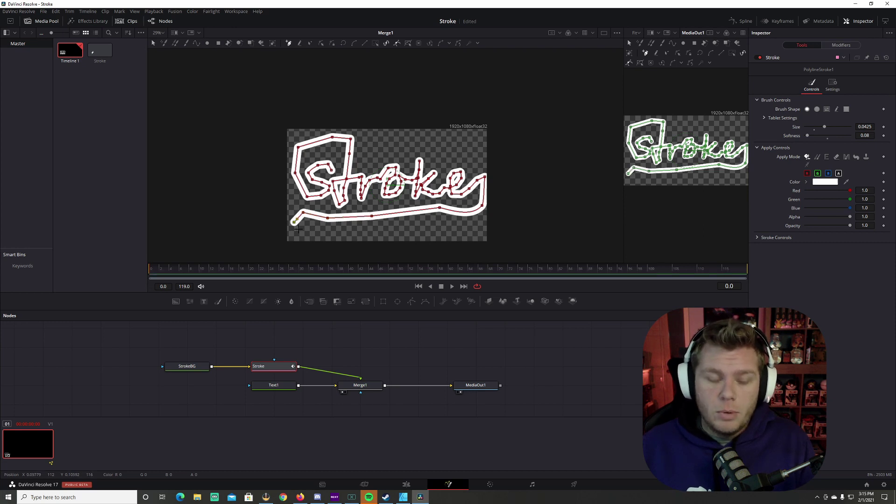
key("ctrl+z")
key("ctrl+z")
key("ctrl+z")
key("ctrl+z")
key("ctrl+z")
key("ctrl+z")
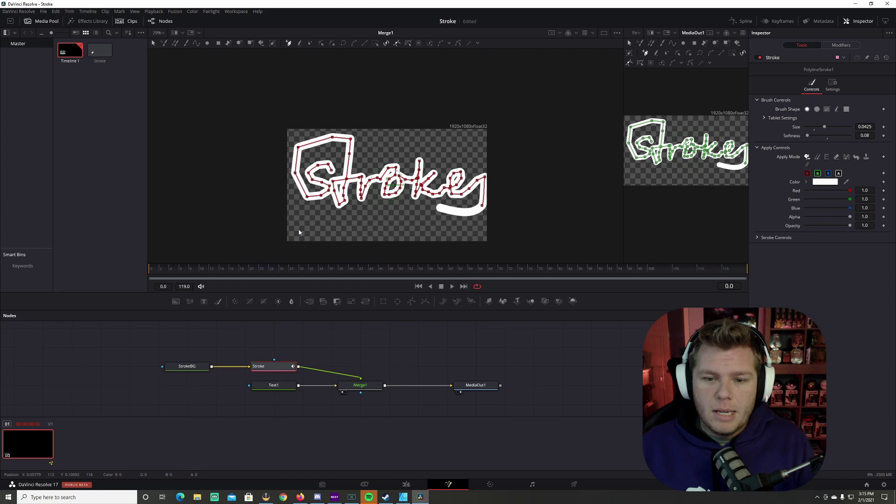
key("ctrl+z")
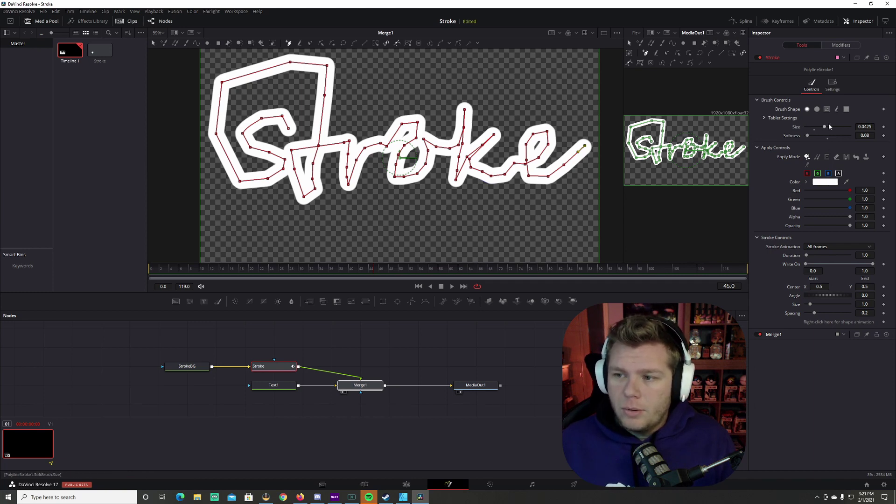
- Thin the brush to size 0.0425 and zoom in to confirm the stroke covers the letters
left_click_drag(825, 129, 821, 127)
scroll(401, 154, "up", 3)
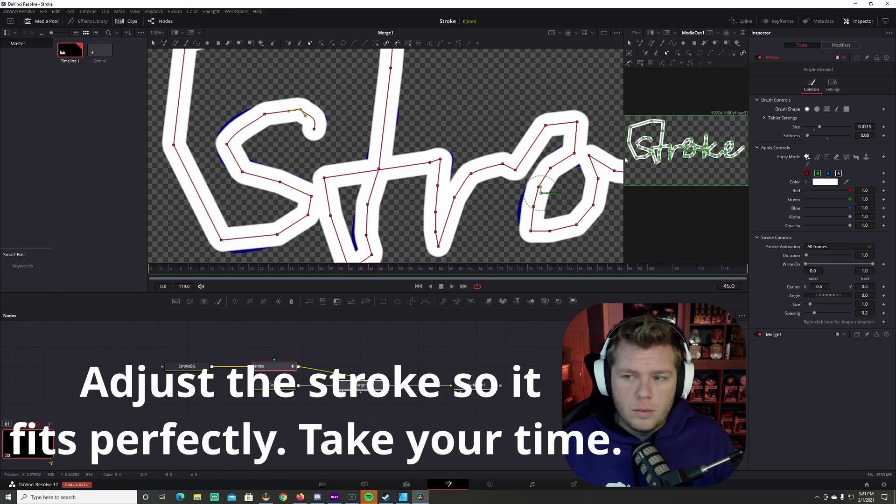
scroll(434, 154, "right", 5)
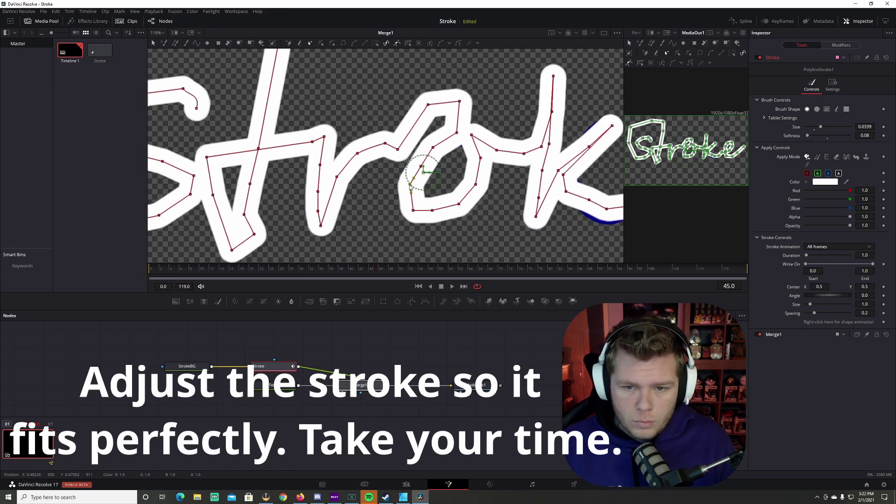
scroll(421, 135, "right", 3)
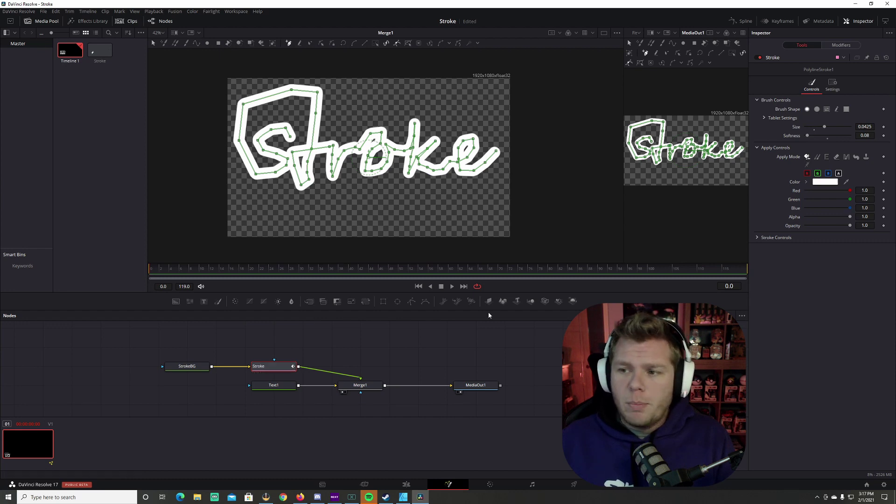
- Keyframe Write On End from 0 at frame 0 to 1 at frame 110, then play it back
left_click(758, 238)
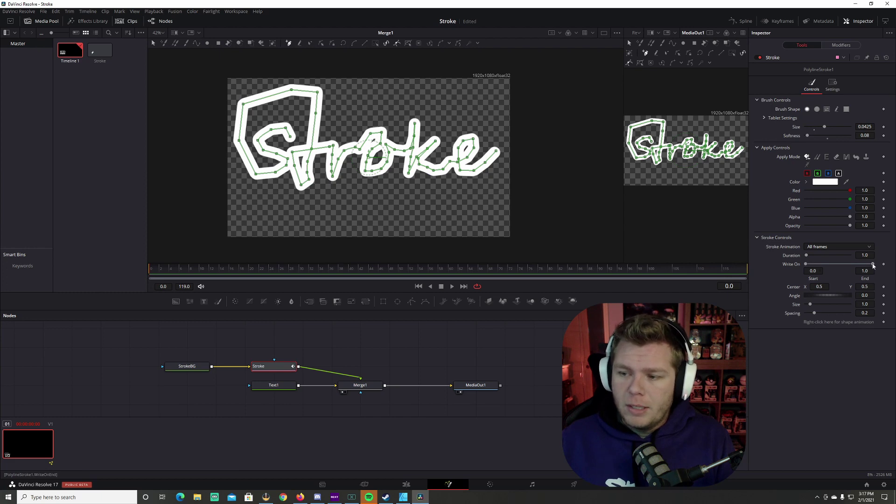
mouse_move(873, 265)
left_mouse_down()
mouse_move(828, 264)
mouse_move(874, 264)
left_mouse_up()
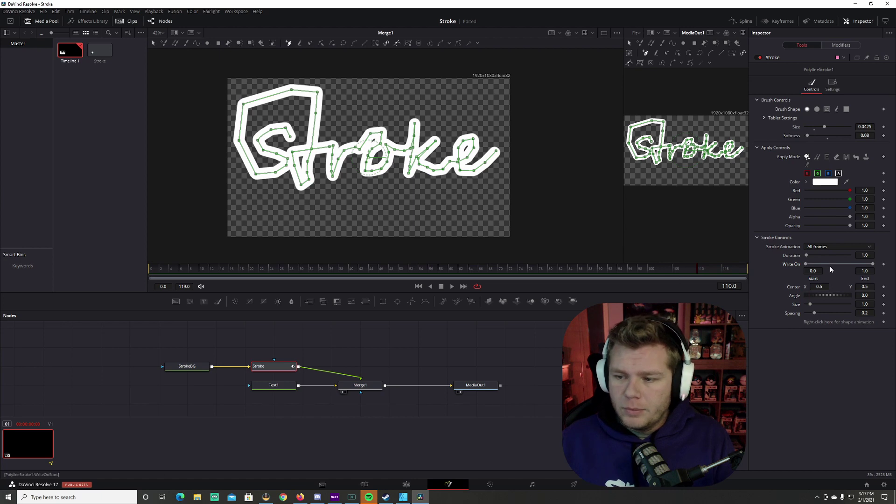
right_click(866, 280)
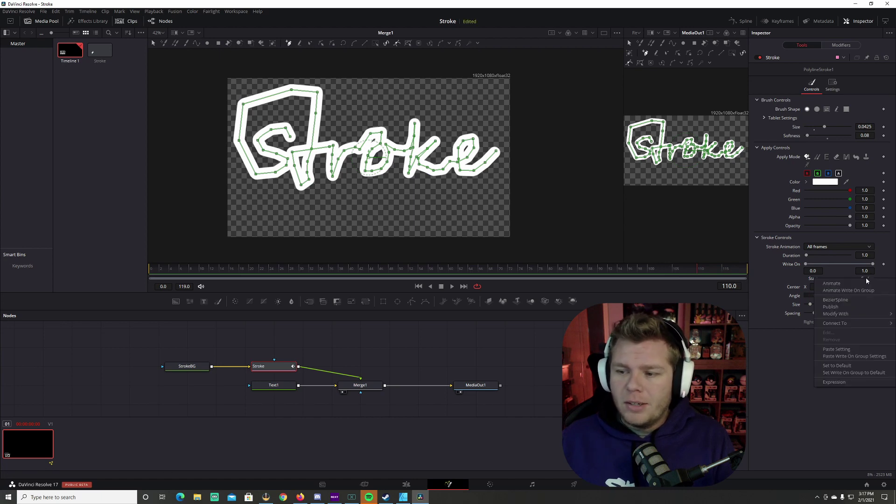
left_click(839, 282)
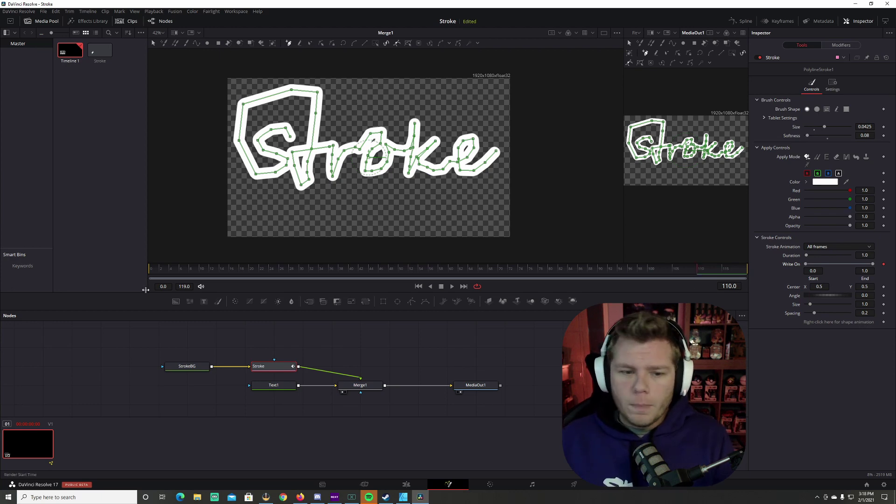
key("Home")
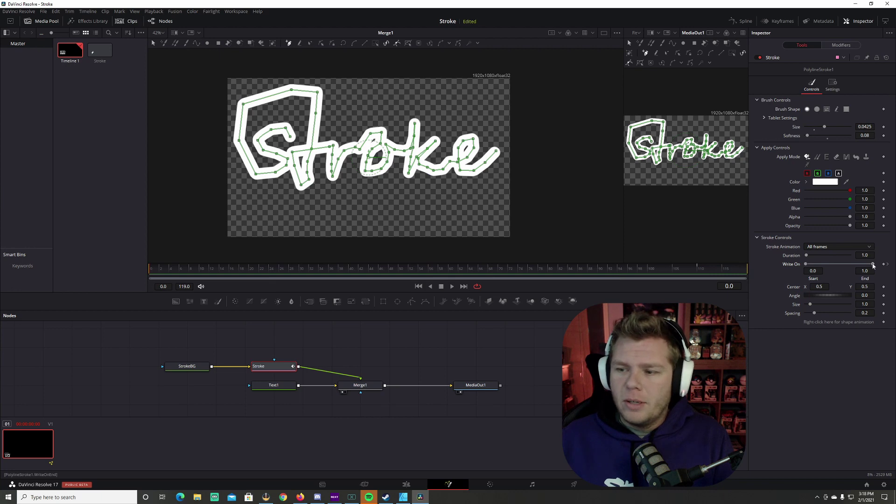
left_click_drag(874, 266, 780, 265)
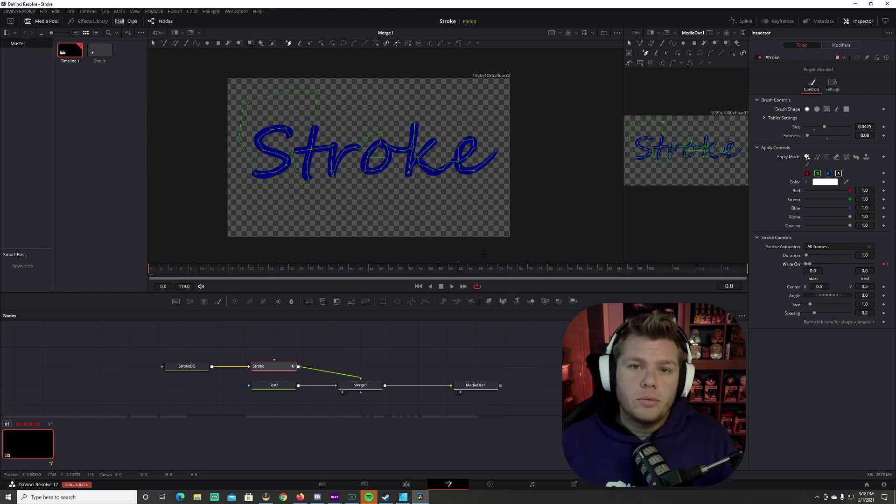
left_click(452, 287)
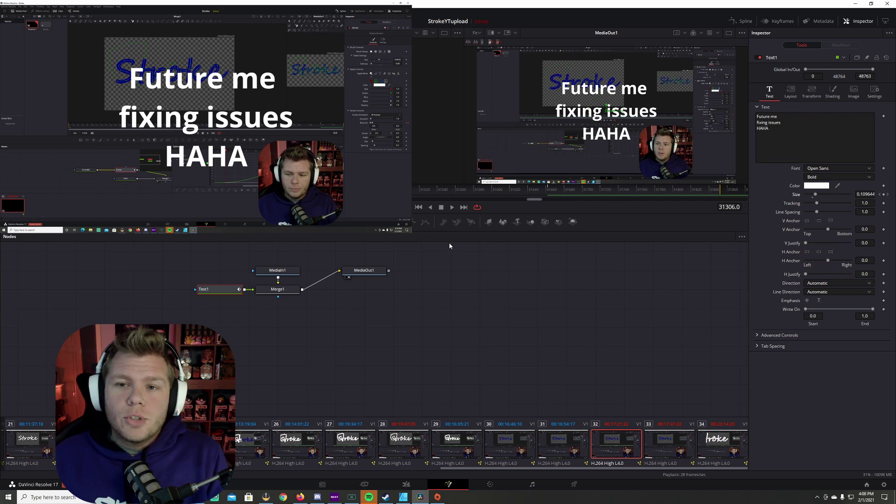
- Make the three Text1 Size keyframes smooth in the Spline panel and scrub to preview the easing
left_click(744, 22)
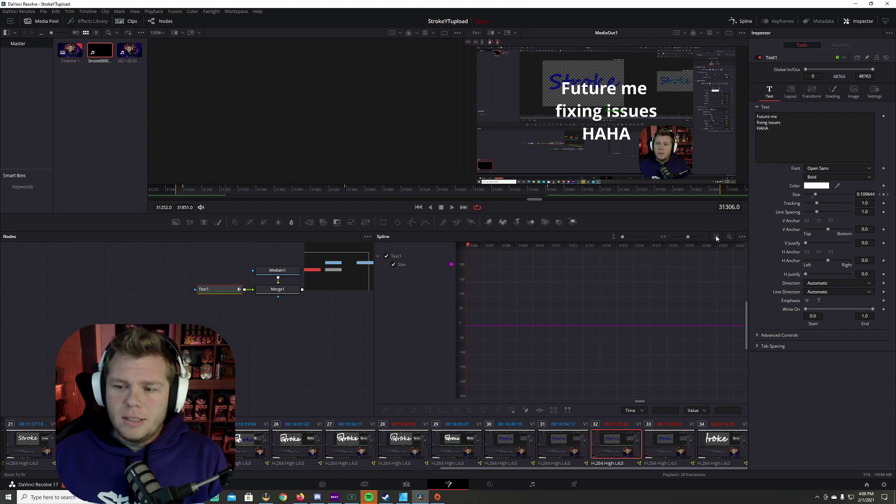
left_click(717, 237)
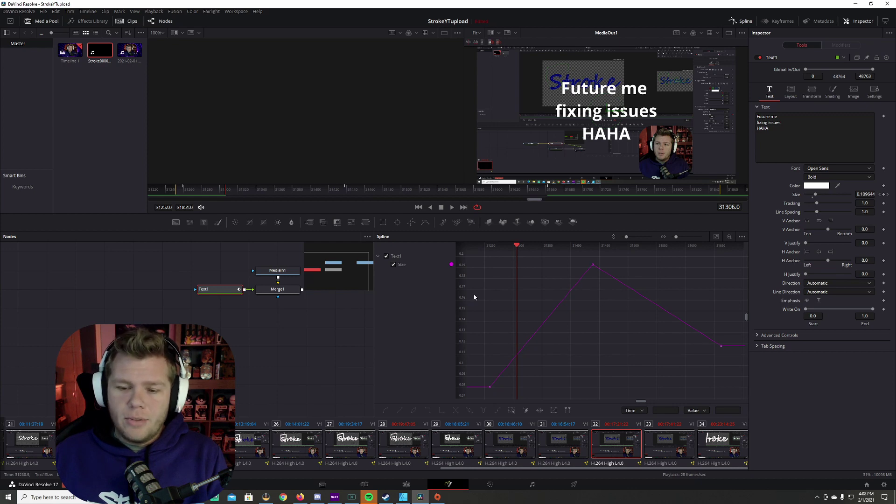
left_click_drag(475, 256, 723, 388)
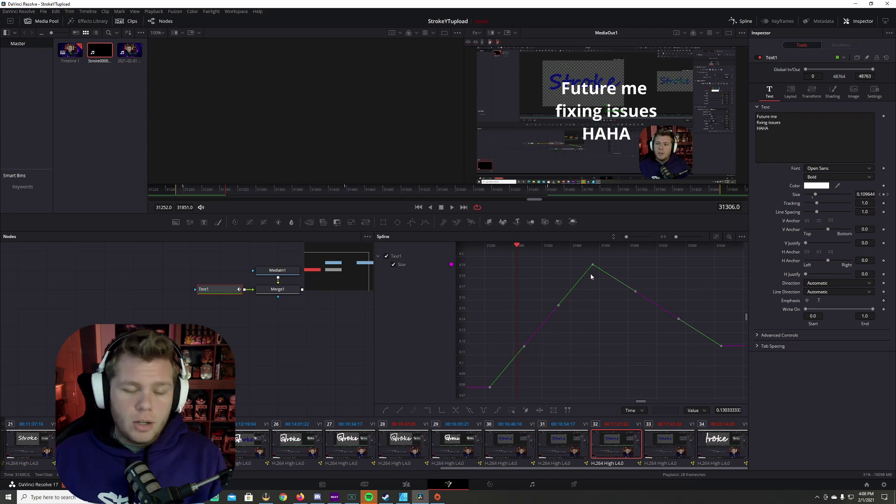
key("shift+s")
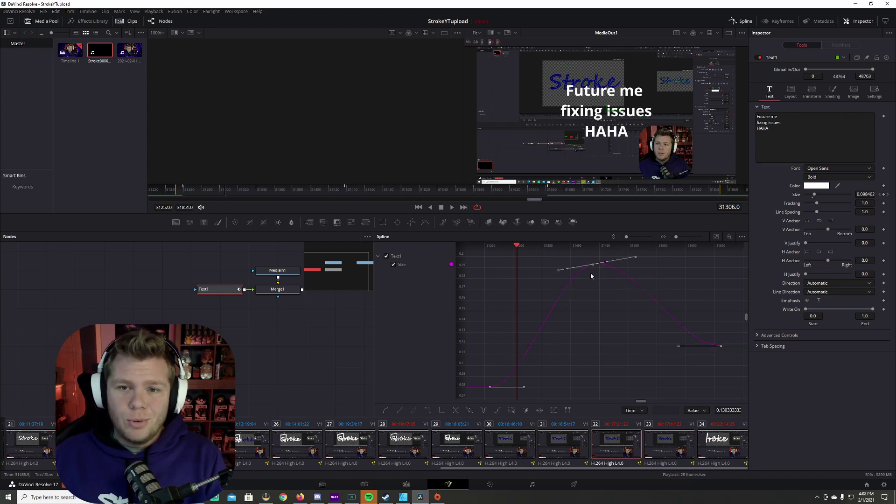
left_click_drag(236, 196, 182, 193)
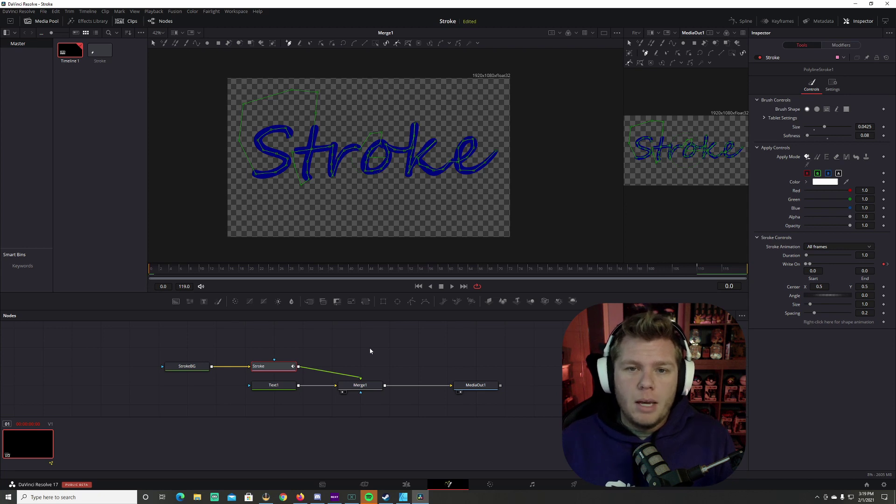
- Change Merge1's operator from Over to In and play back the write-on reveal
left_click(361, 387)
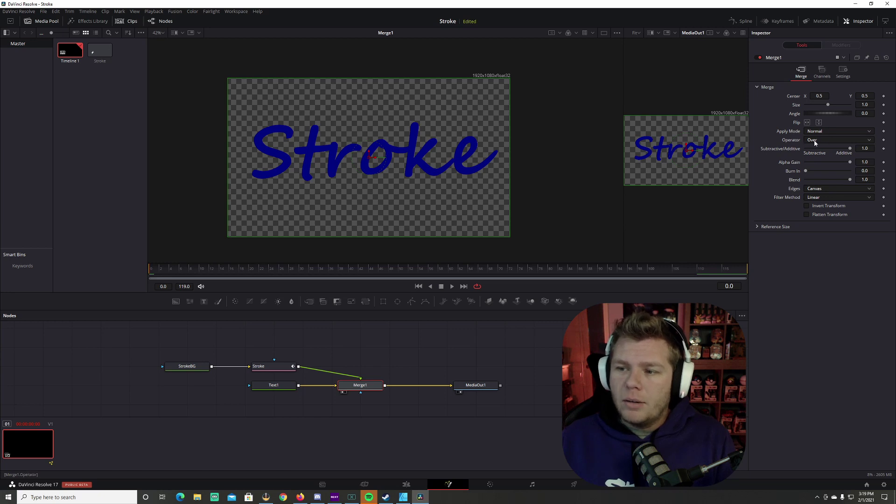
left_click(829, 139)
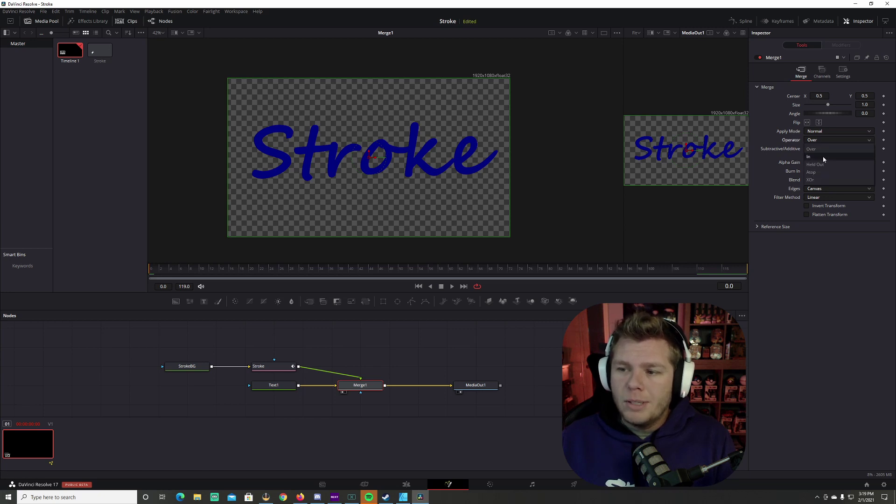
left_click(823, 157)
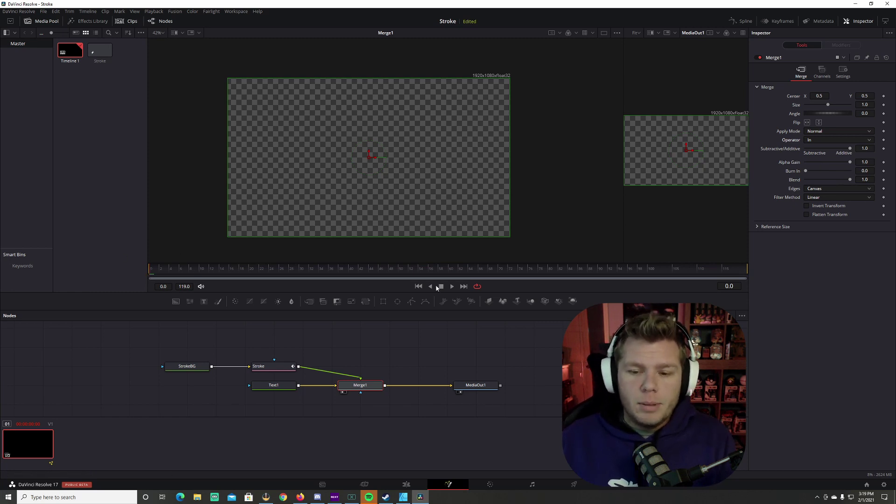
left_click(452, 287)
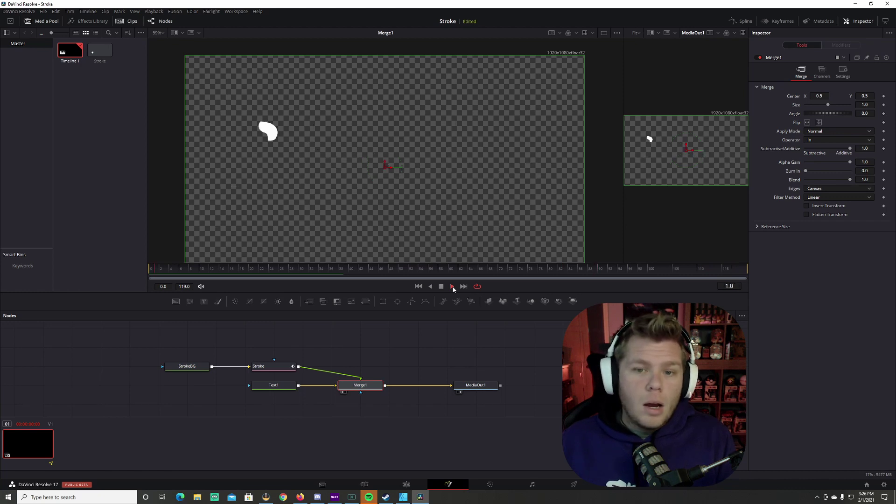
left_click(453, 286)
left_click(477, 385)
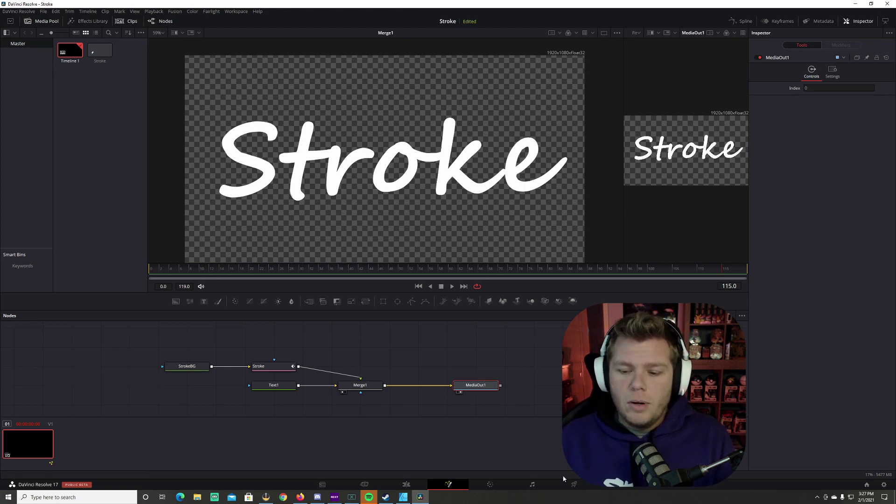
- On Deliver, choose GoPro CineForm RGB 16-bit, change the frame rate, individual clips, and Export Alpha
left_click(575, 486)
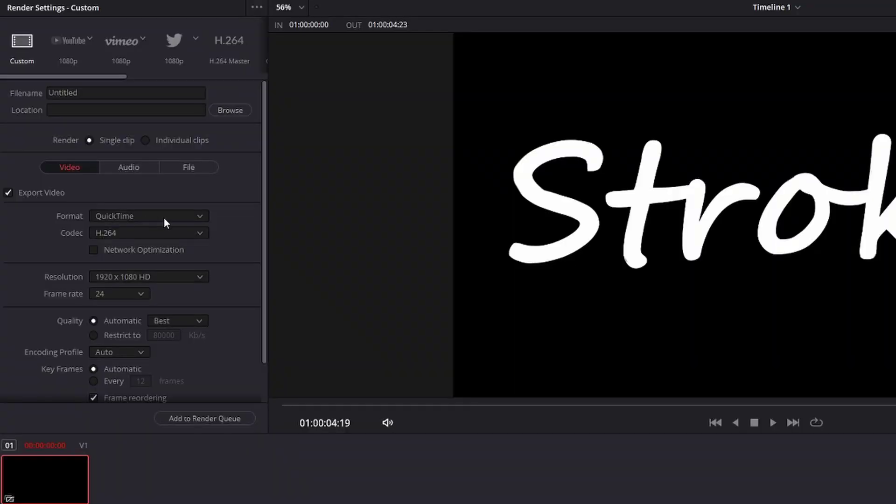
left_click(158, 231)
left_click(140, 273)
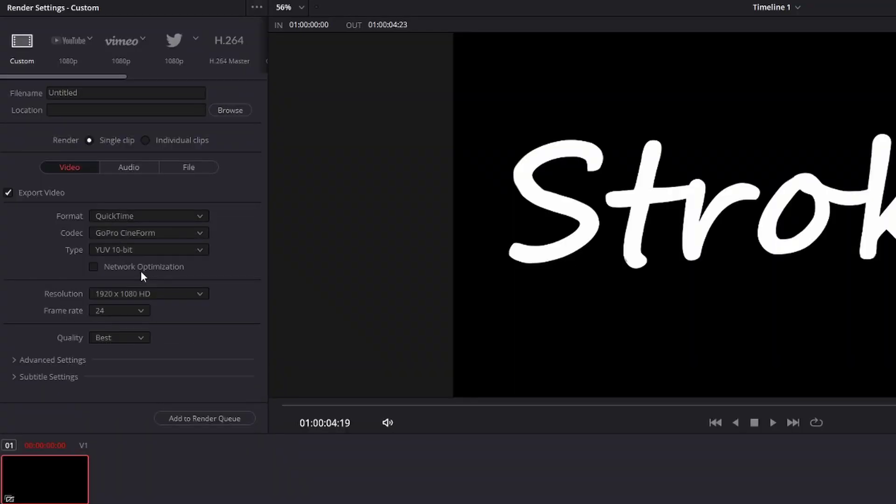
left_click(144, 248)
left_click(143, 266)
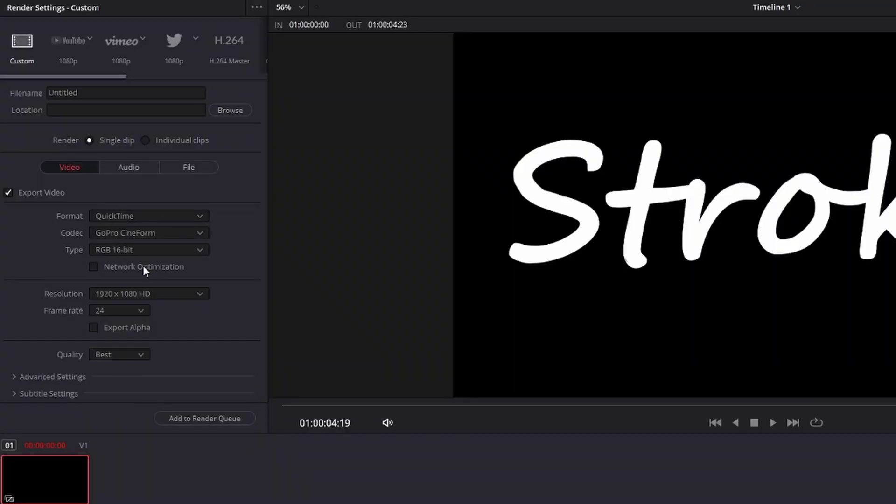
left_click(109, 310)
left_click(115, 349)
left_click(147, 140)
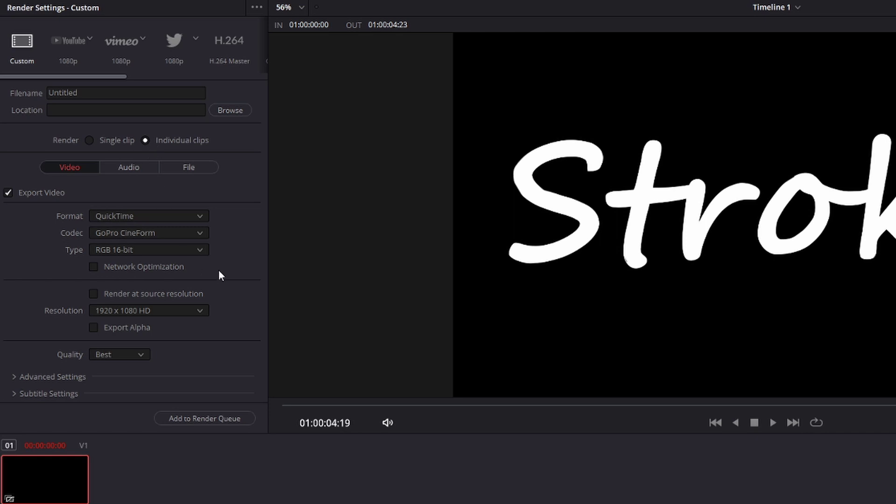
left_click(93, 327)
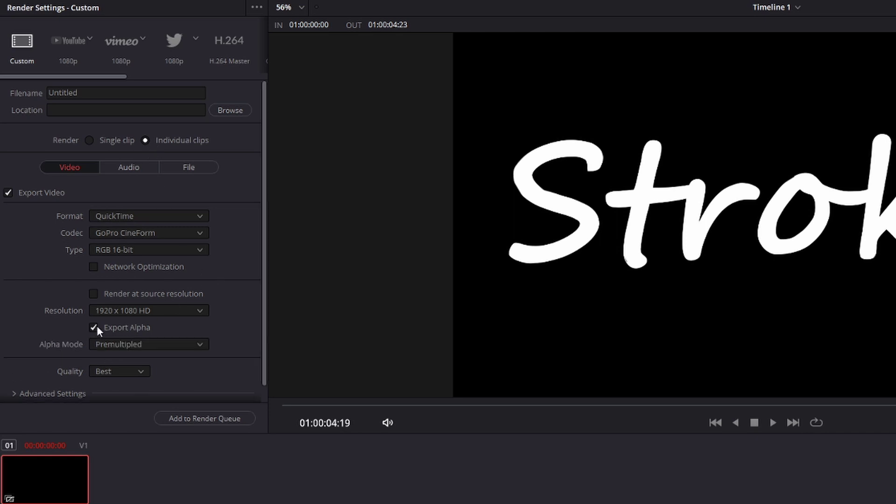
- Render to the Stroke folder with file name Stroke via the render queue
left_click(126, 93)
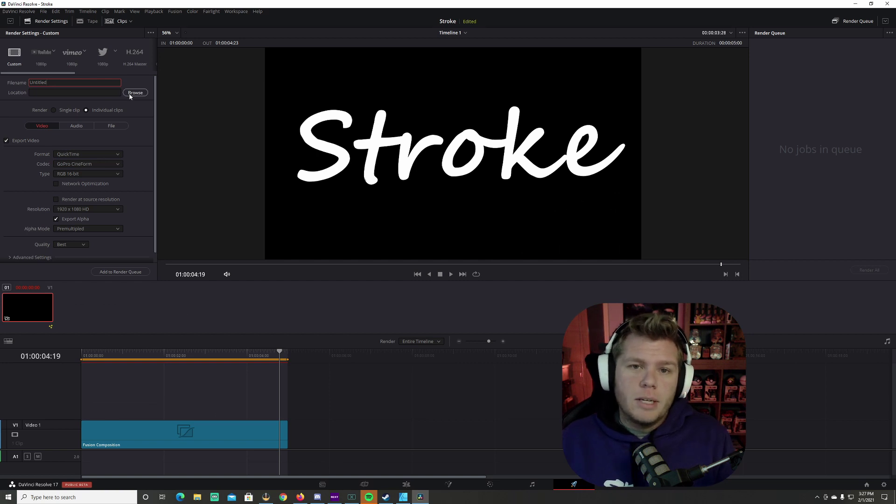
left_click(131, 95)
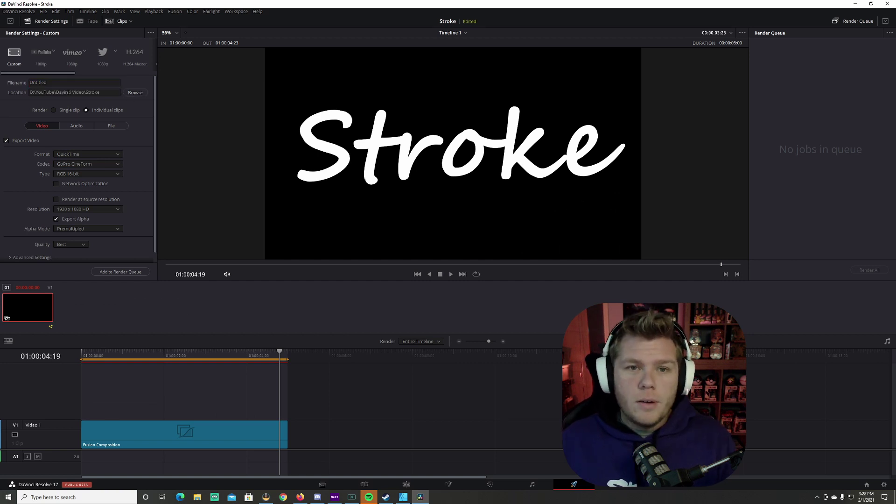
double_click(29, 85)
type("S")
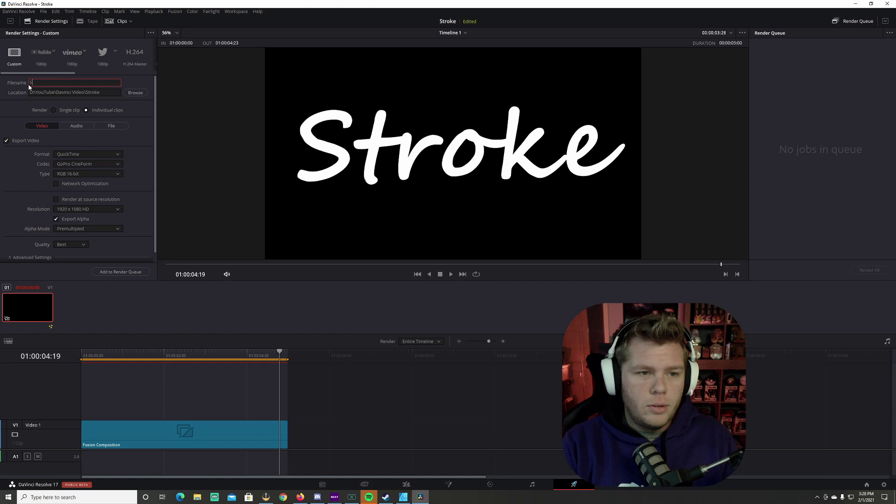
type("troke")
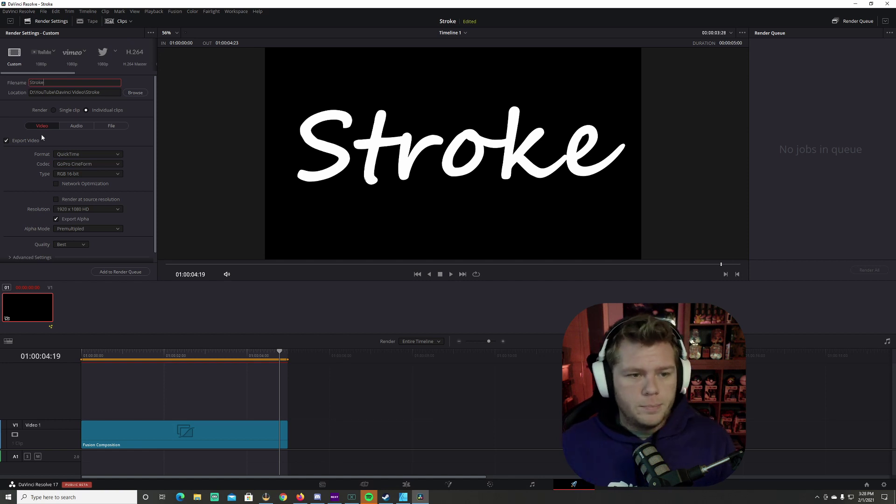
scroll(77, 163, "down", 1)
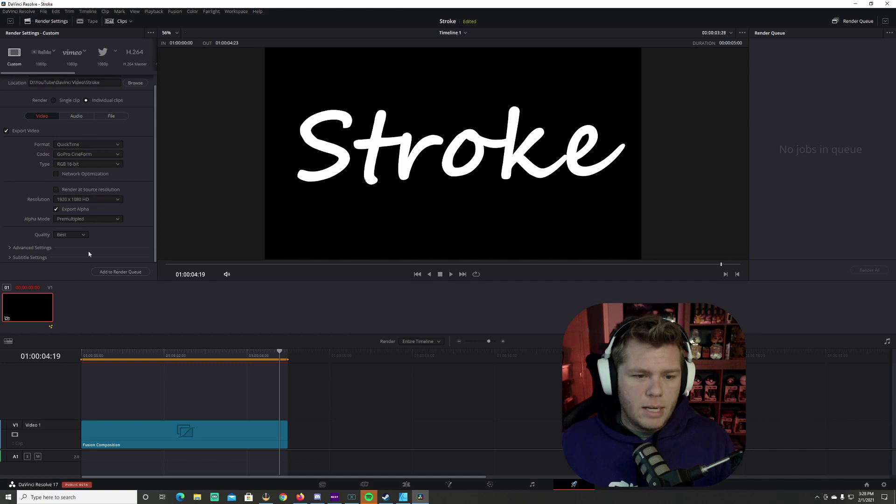
left_click(113, 273)
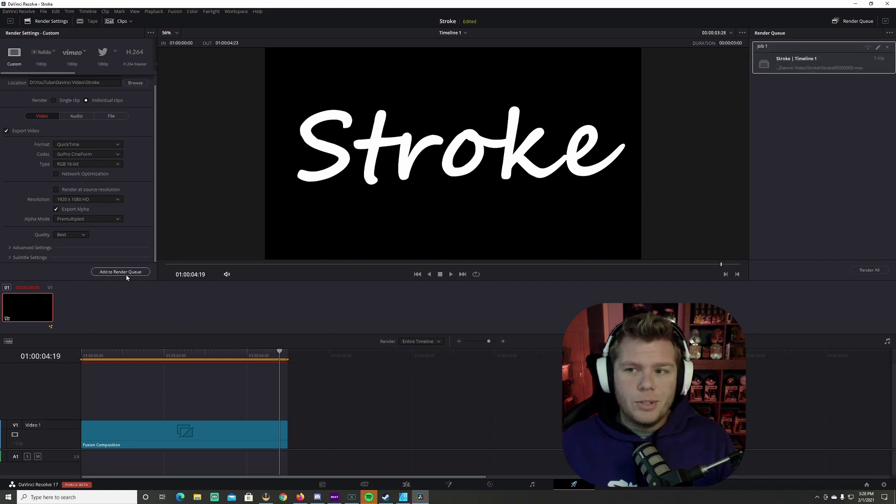
left_click(869, 271)
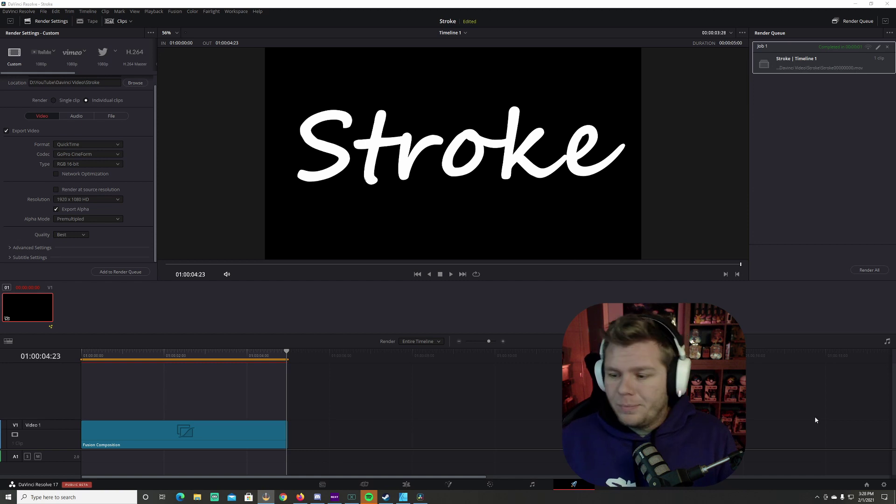
- Save the Stroke project, create a new project named StrokeYTupload, and switch to the Edit page
left_click(866, 485)
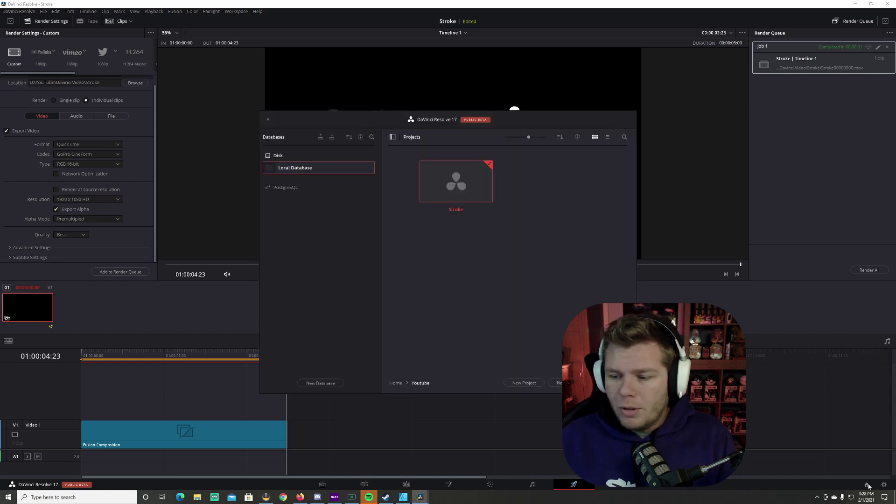
left_click(522, 383)
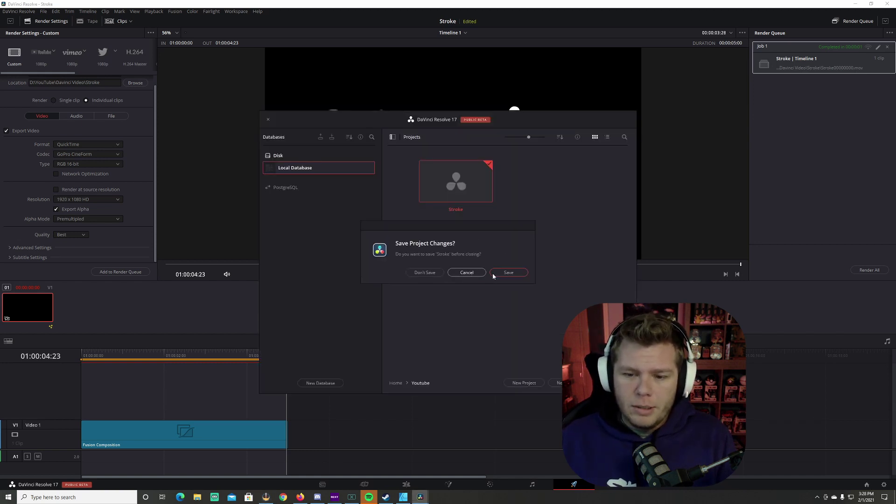
left_click(509, 274)
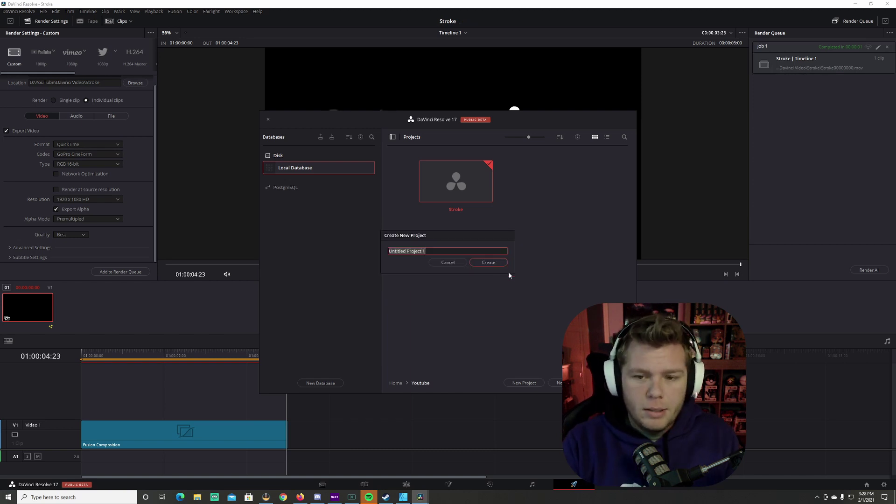
type("StrokeY")
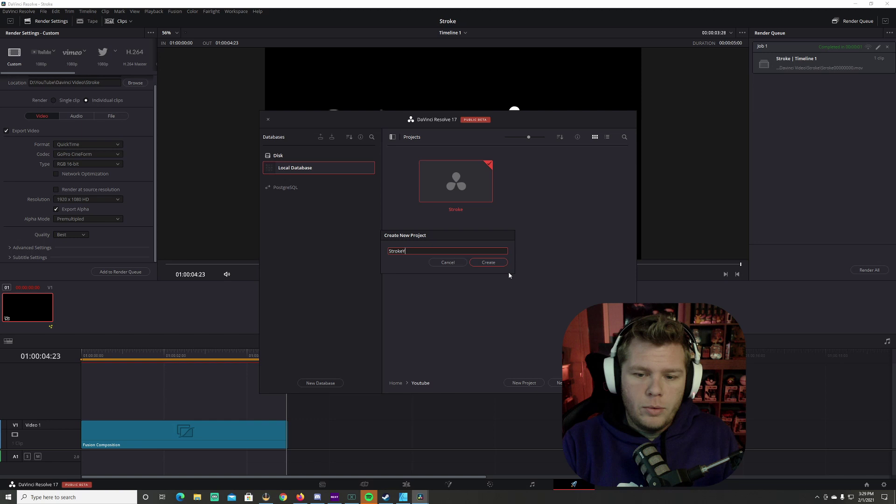
type("Tup")
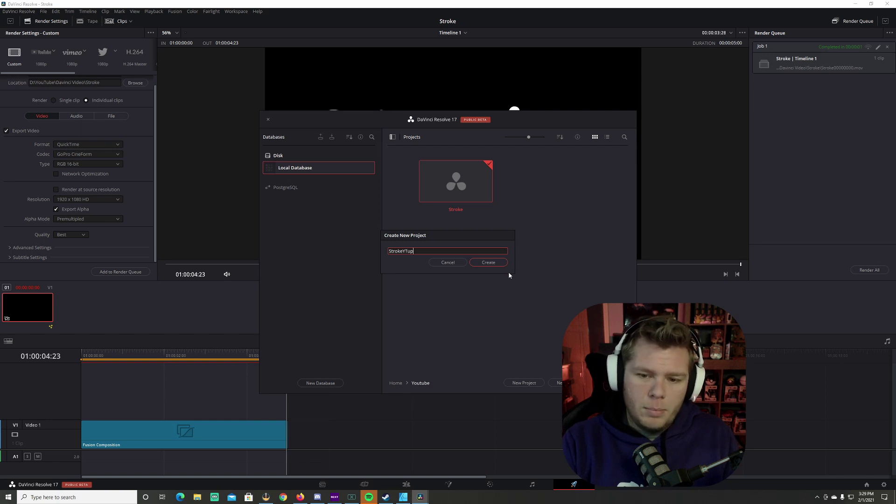
type("load")
key("Return")
left_click(406, 484)
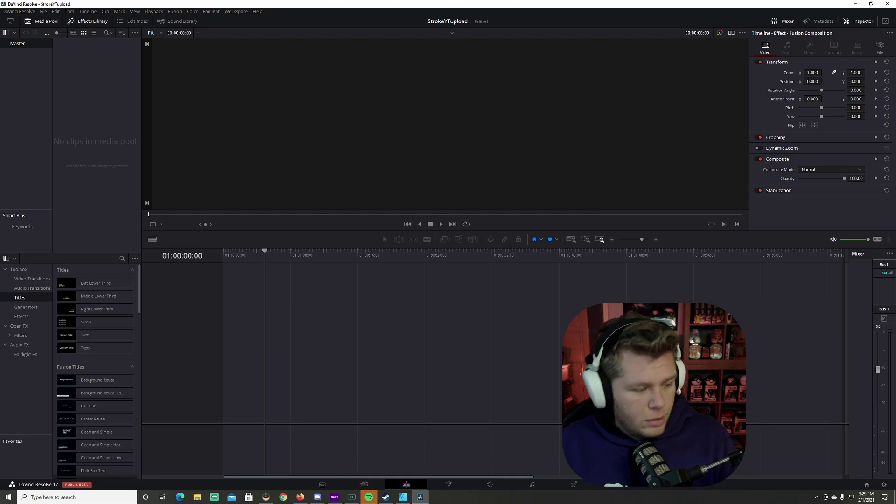
- Import the webcam clip at its frame rate onto Timeline 1, overlay Stroke00000000.mov on V2, and play
left_click_drag(2, 163, 102, 174)
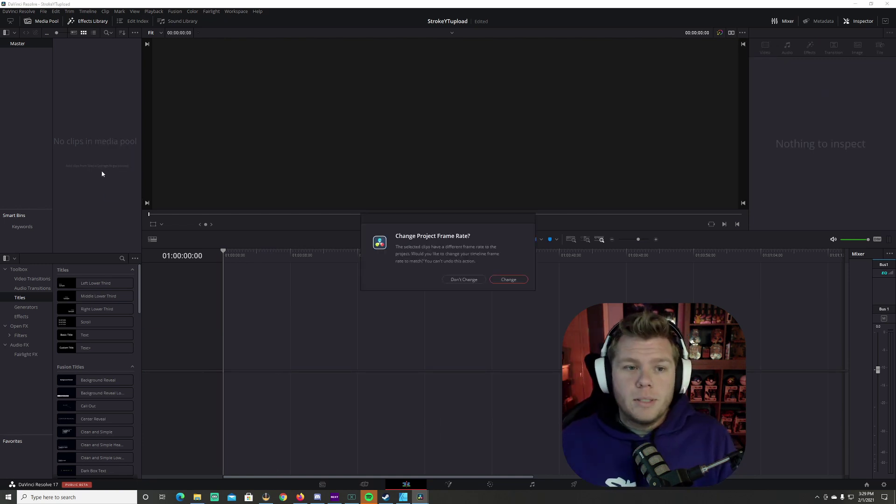
left_click(501, 279)
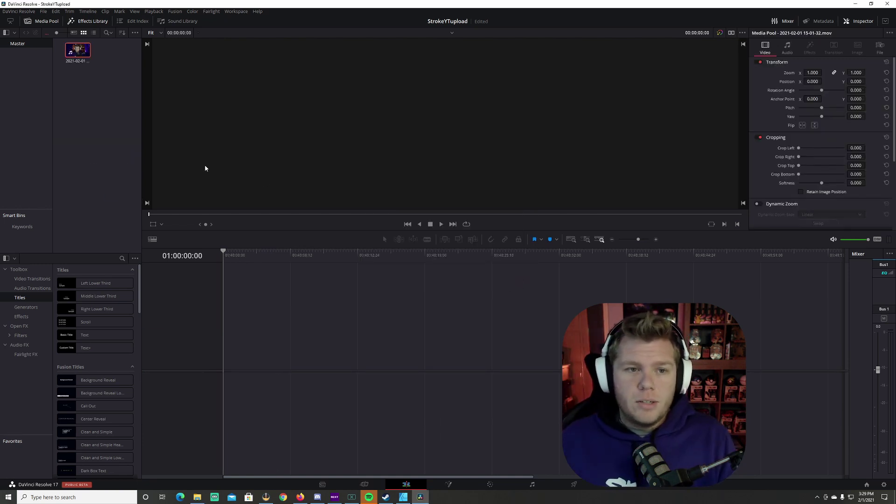
left_click_drag(77, 50, 211, 344)
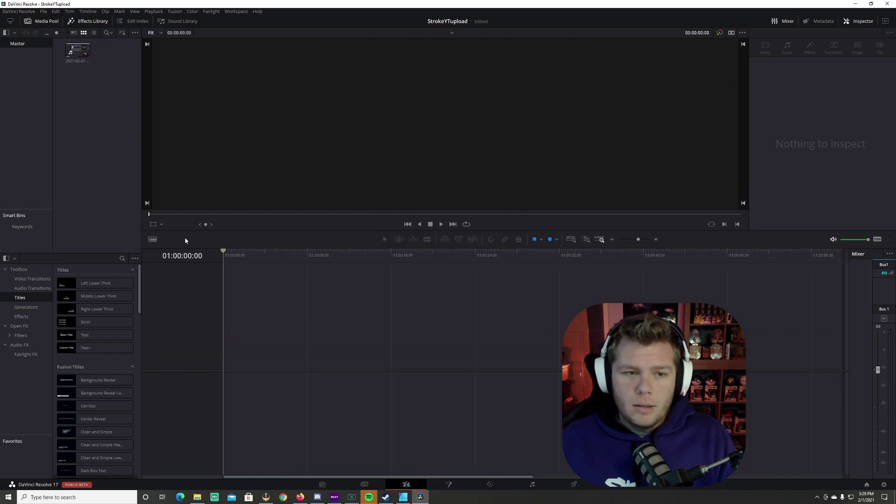
left_click_drag(223, 286, 230, 350)
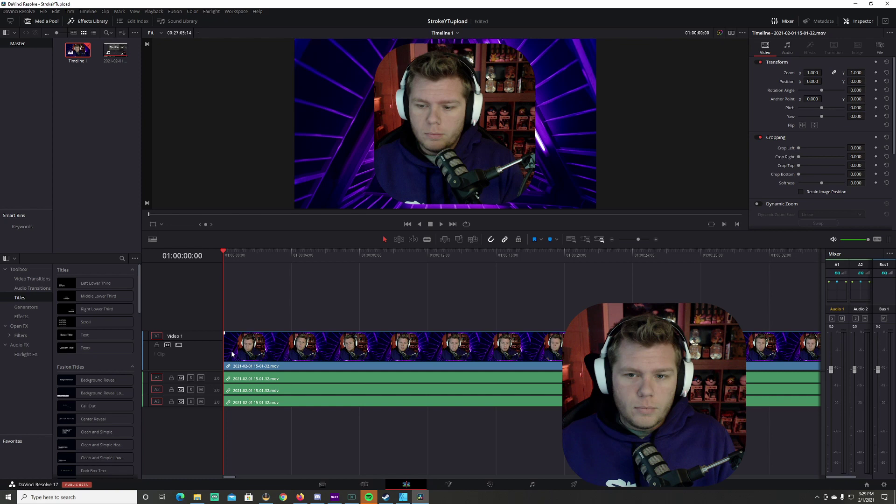
left_click_drag(224, 253, 223, 277)
left_click_drag(0, 303, 263, 321)
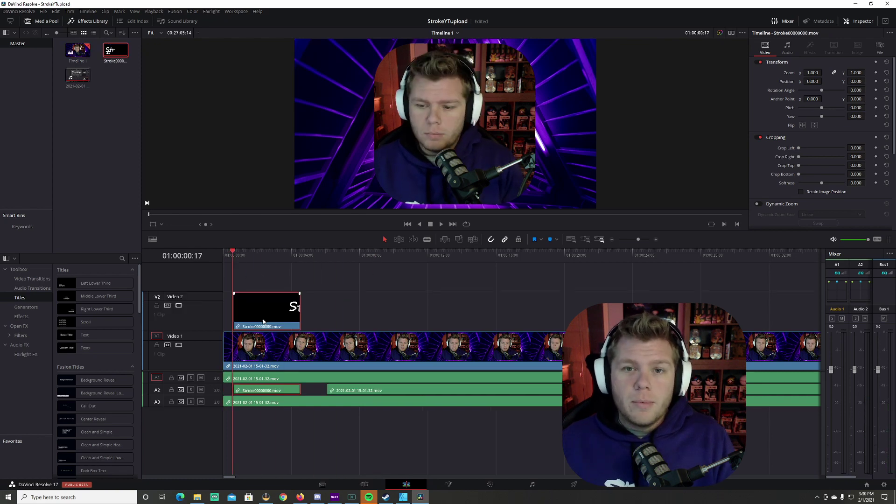
left_click(442, 225)
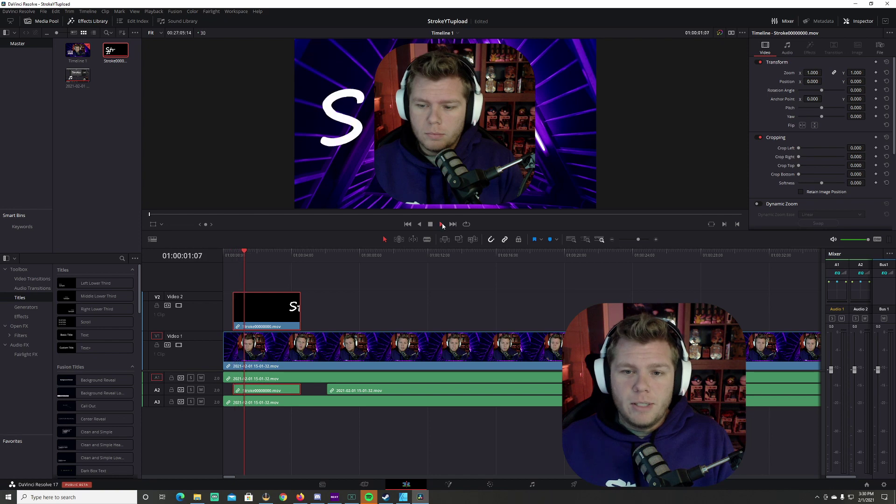